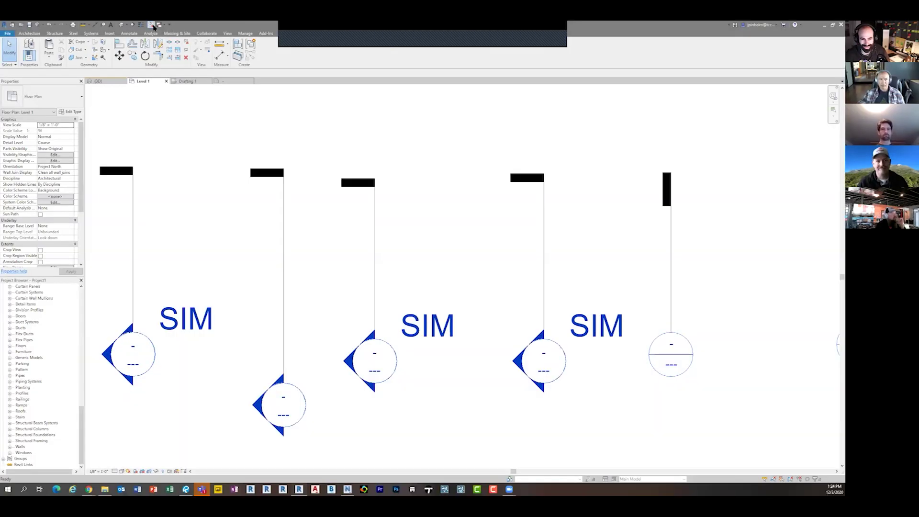
# Create a new family from the Generic Model template
pyautogui.scroll(-2, 205, 143)
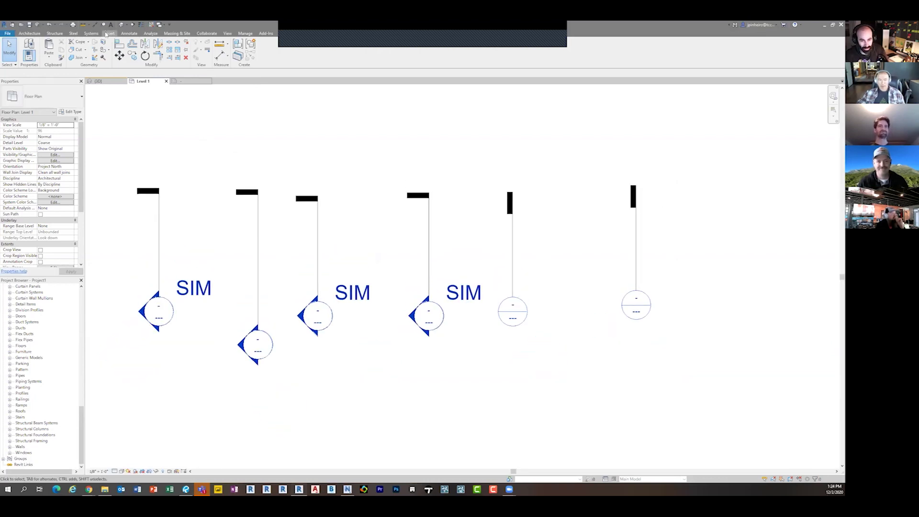
pyautogui.click(7, 35)
pyautogui.moveTo(44, 60)
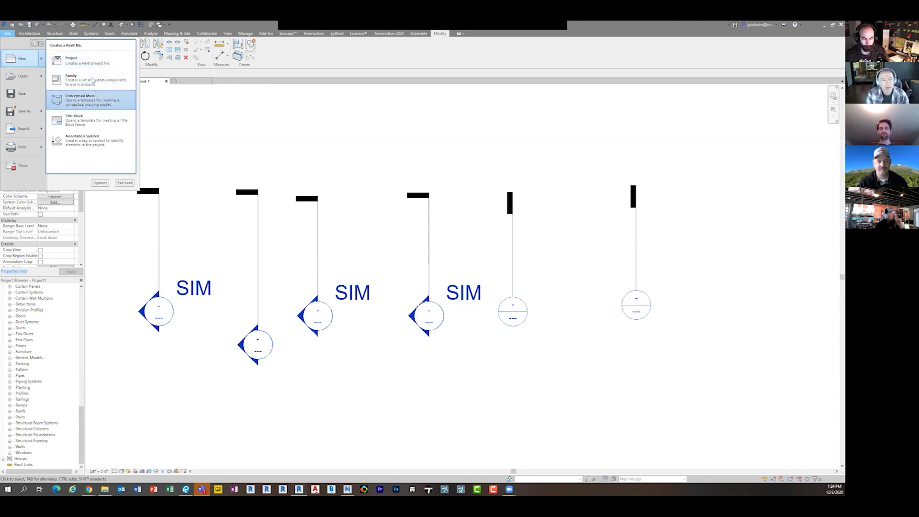
pyautogui.click(372, 175)
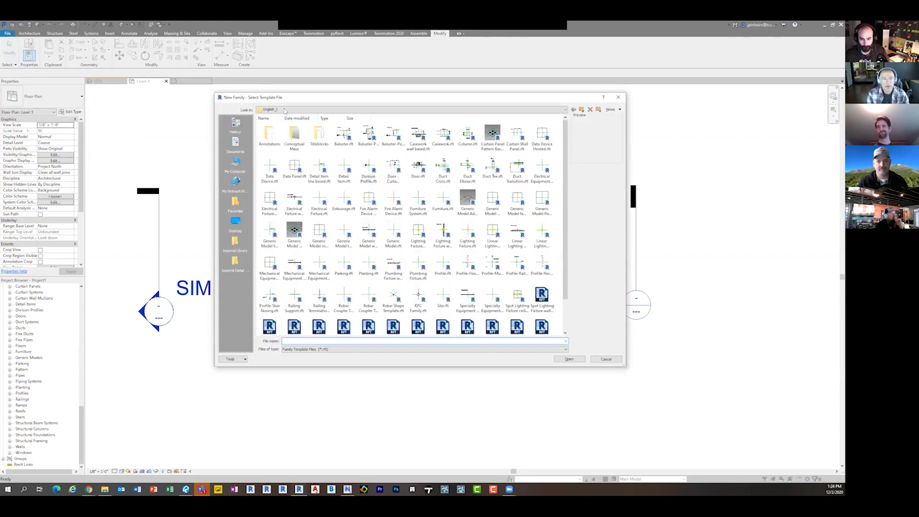
pyautogui.click(288, 110)
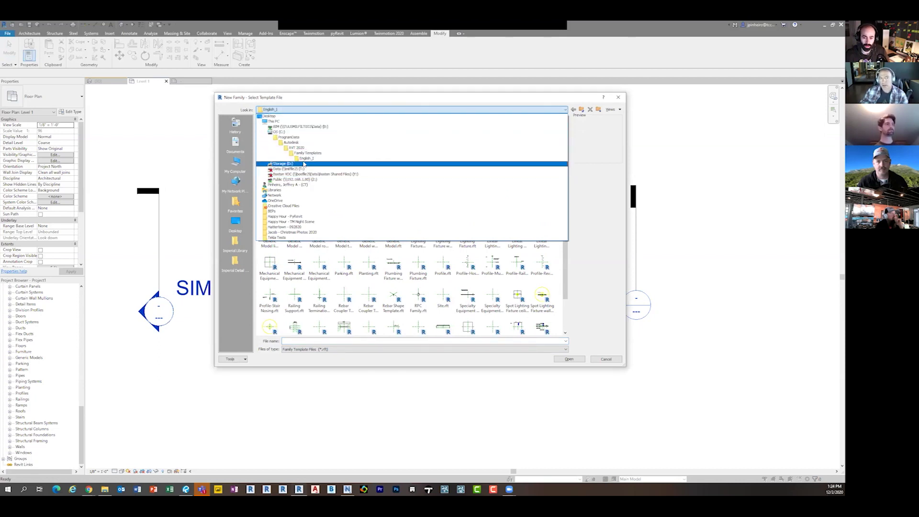
pyautogui.click(394, 96)
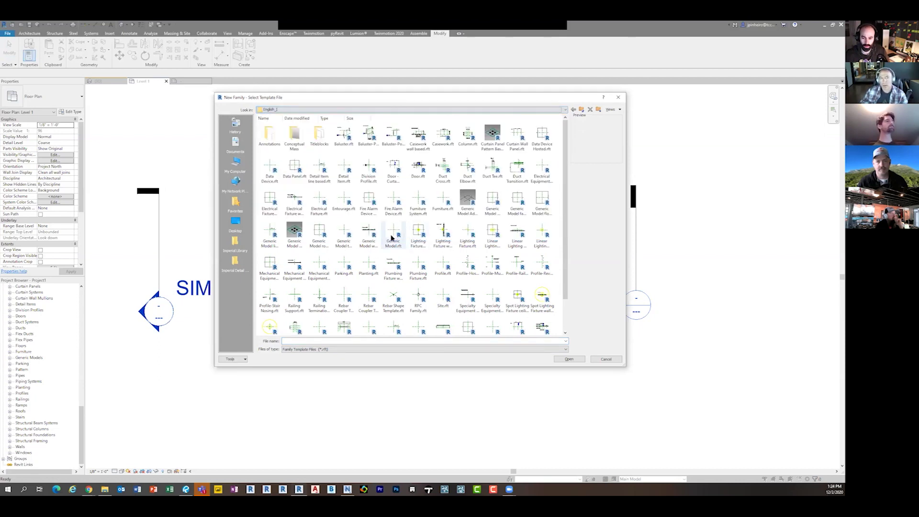
pyautogui.click(392, 243)
pyautogui.click(568, 360)
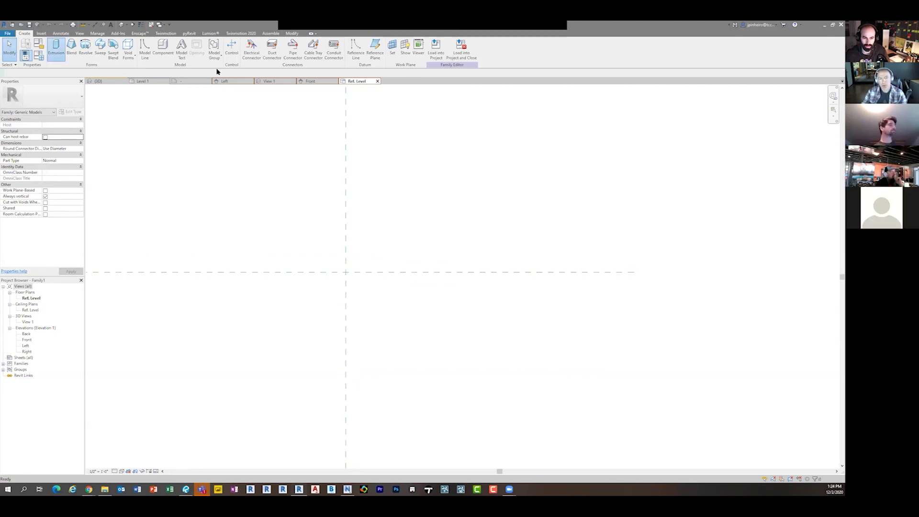
# Create a solid extrusion from a rectangle drawn around the crossing reference planes on the Ref. Level plan
pyautogui.click(56, 46)
pyautogui.click(277, 253)
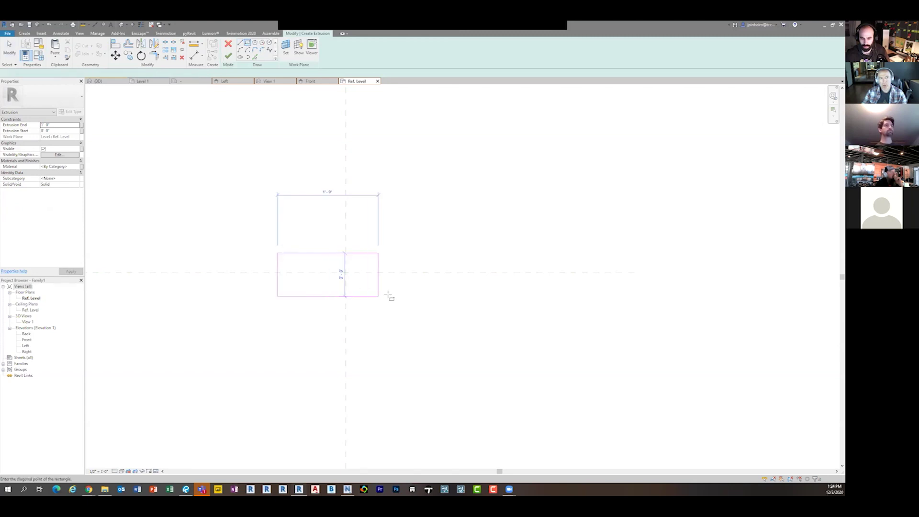
pyautogui.click(436, 301)
pyautogui.scroll(2, 448, 222)
pyautogui.click(228, 56)
# Create a void extrusion from a rectangle drawn slightly inside the solid block's outline
pyautogui.click(25, 33)
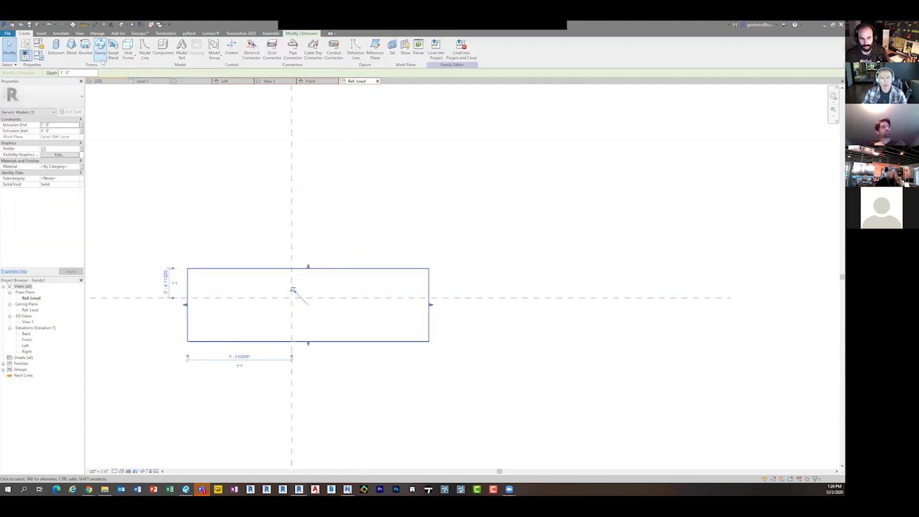
pyautogui.click(127, 51)
pyautogui.click(117, 68)
pyautogui.click(247, 42)
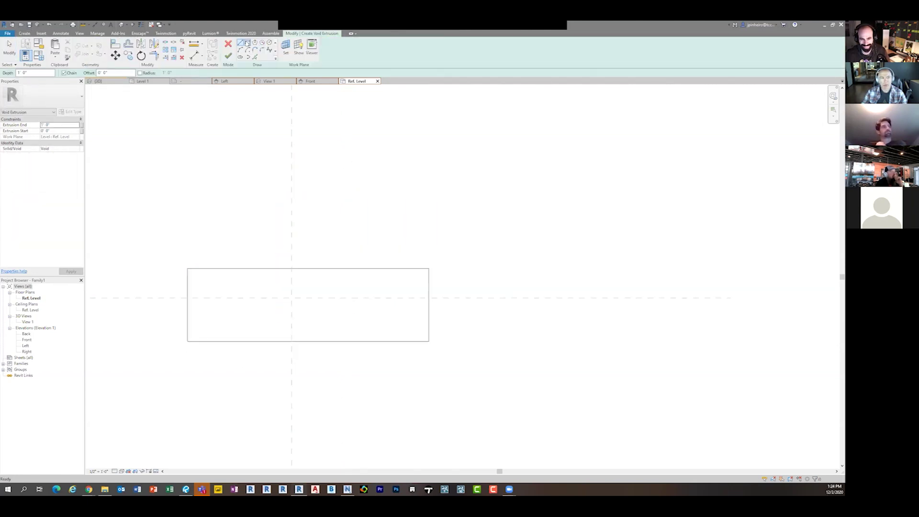
pyautogui.scroll(3, 192, 273)
pyautogui.click(189, 273)
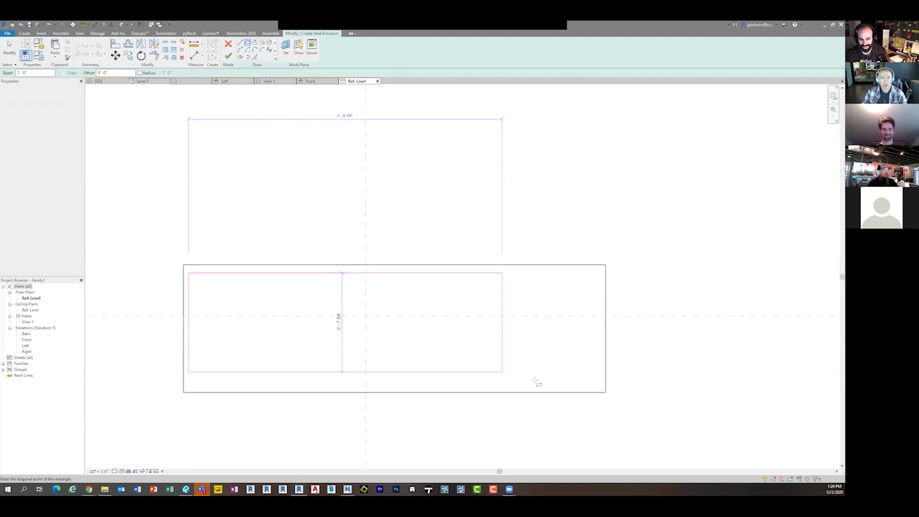
pyautogui.click(597, 383)
pyautogui.press('Escape')
pyautogui.click(228, 55)
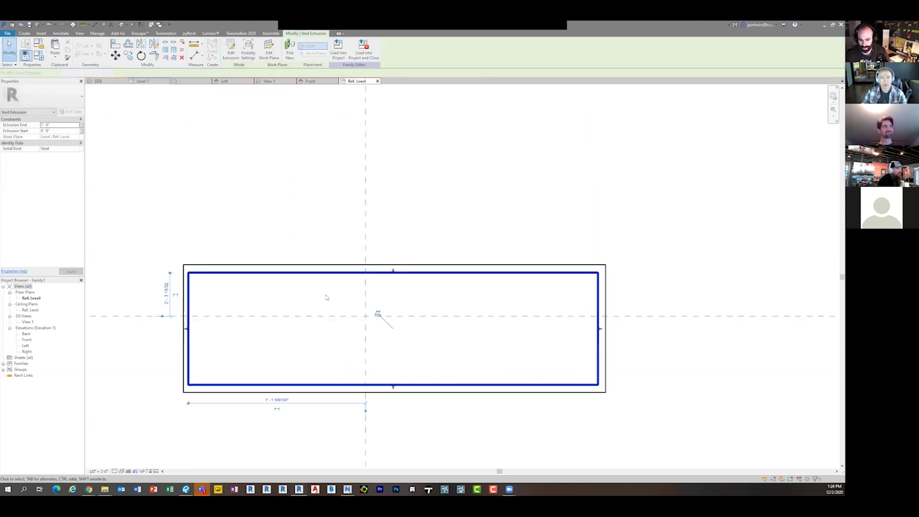
# Raise the void's lower face in the 3D view to leave a solid base, and display the model shaded
pyautogui.scroll(-3, 375, 268)
pyautogui.moveTo(373, 199); pyautogui.dragTo(376, 154, button='middle')
pyautogui.click(122, 24)
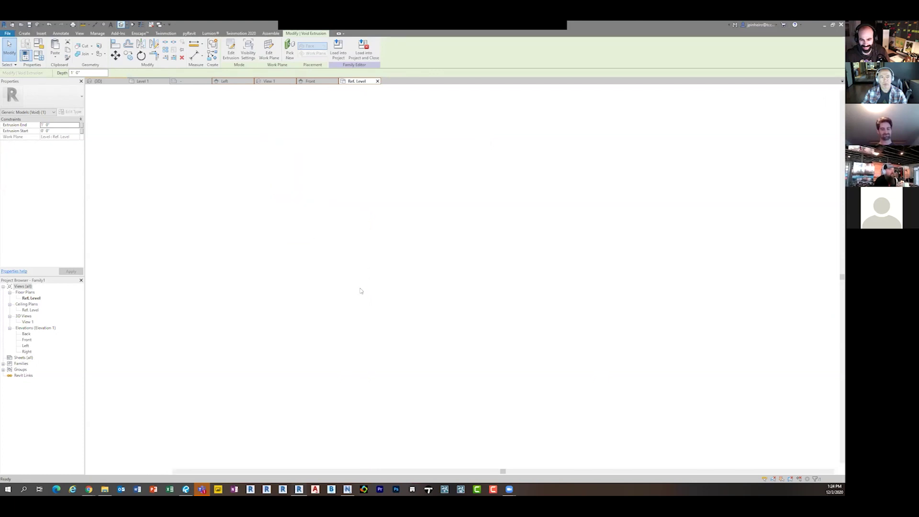
pyautogui.keyDown('shift'); pyautogui.moveTo(347, 310); pyautogui.dragTo(427, 334, button='middle'); pyautogui.keyUp('shift')
pyautogui.click(388, 289)
pyautogui.scroll(2, 427, 337)
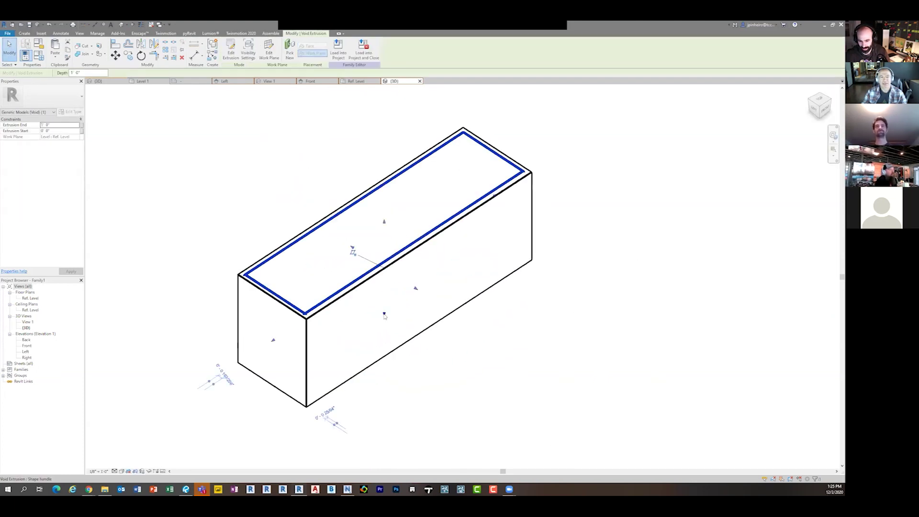
pyautogui.moveTo(384, 315); pyautogui.dragTo(384, 313)
pyautogui.click(495, 348)
pyautogui.press('s')
pyautogui.press('d')
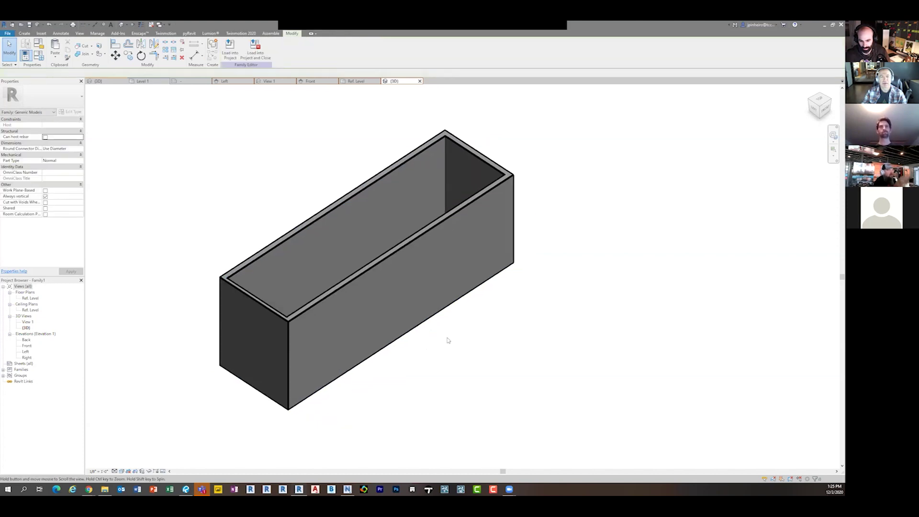
# Create a solid extrusion on the Ref. Level plan from a rectangle matching the box's inner cavity
pyautogui.moveTo(447, 338)
pyautogui.keyDown('shift'); pyautogui.mouseDown(button='middle')
pyautogui.moveTo(556, 252)
pyautogui.moveTo(476, 268)
pyautogui.moveTo(378, 316)
pyautogui.moveTo(368, 360)
pyautogui.mouseUp(button='middle'); pyautogui.keyUp('shift')
pyautogui.doubleClick(23, 298)
pyautogui.click(24, 33)
pyautogui.click(57, 47)
pyautogui.click(287, 217)
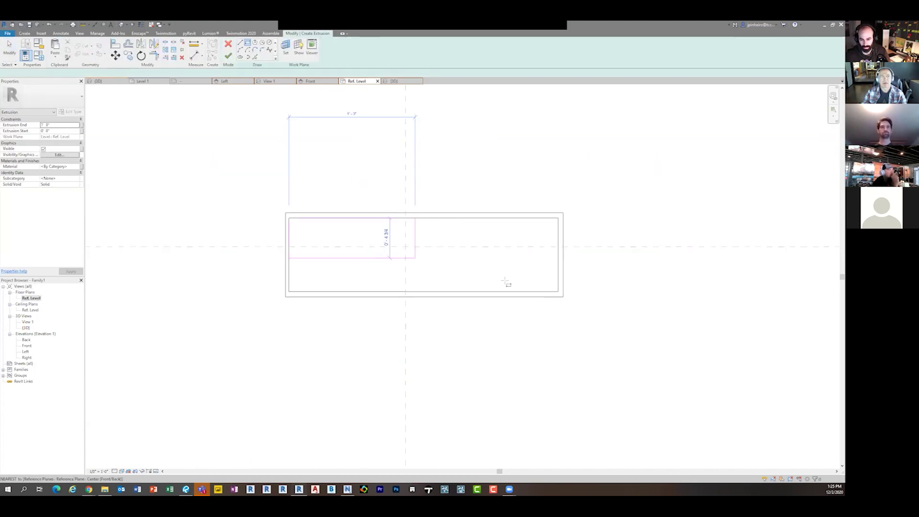
pyautogui.click(558, 292)
pyautogui.click(229, 55)
# Lower the top face of the inner extrusion below the box's rim in the 3D view
pyautogui.click(394, 81)
pyautogui.keyDown('shift'); pyautogui.moveTo(338, 287); pyautogui.dragTo(330, 274, button='middle'); pyautogui.keyUp('shift')
pyautogui.click(330, 274)
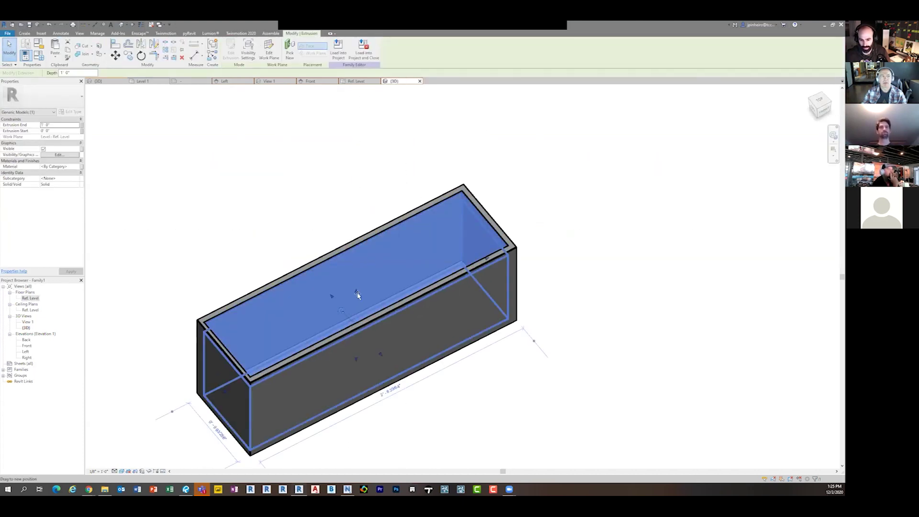
pyautogui.keyDown('shift'); pyautogui.moveTo(306, 282); pyautogui.dragTo(390, 275, button='middle'); pyautogui.keyUp('shift')
pyautogui.click(479, 180)
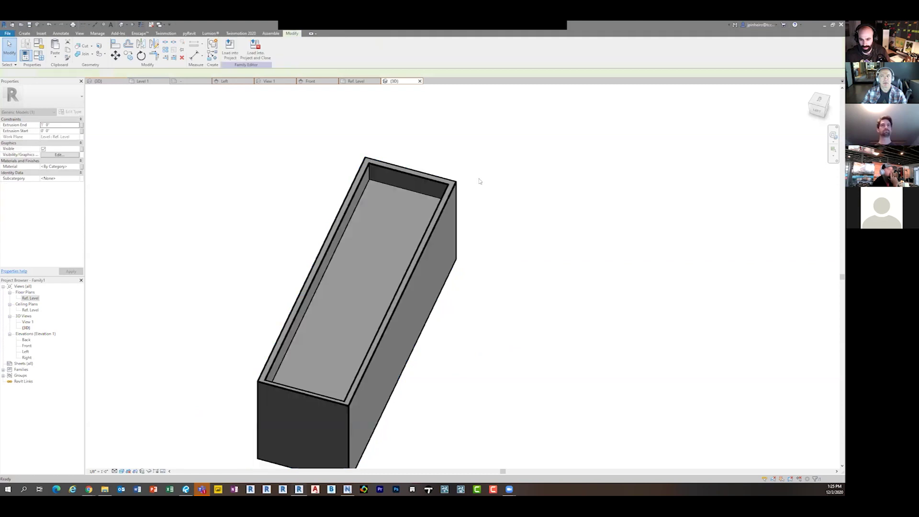
# Set the outer box's material to Glass and check the result from several angles
pyautogui.click(442, 215)
pyautogui.keyDown('shift'); pyautogui.moveTo(443, 215); pyautogui.dragTo(515, 259, button='middle'); pyautogui.keyUp('shift')
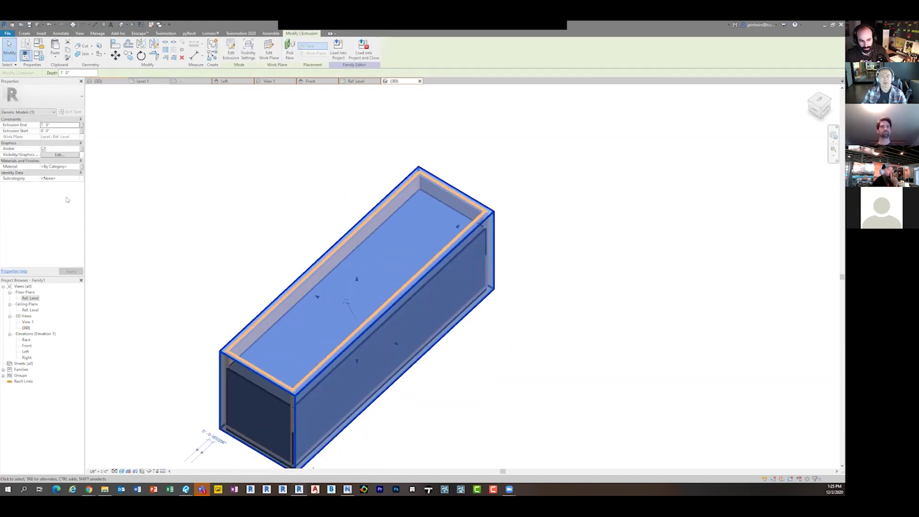
pyautogui.click(68, 167)
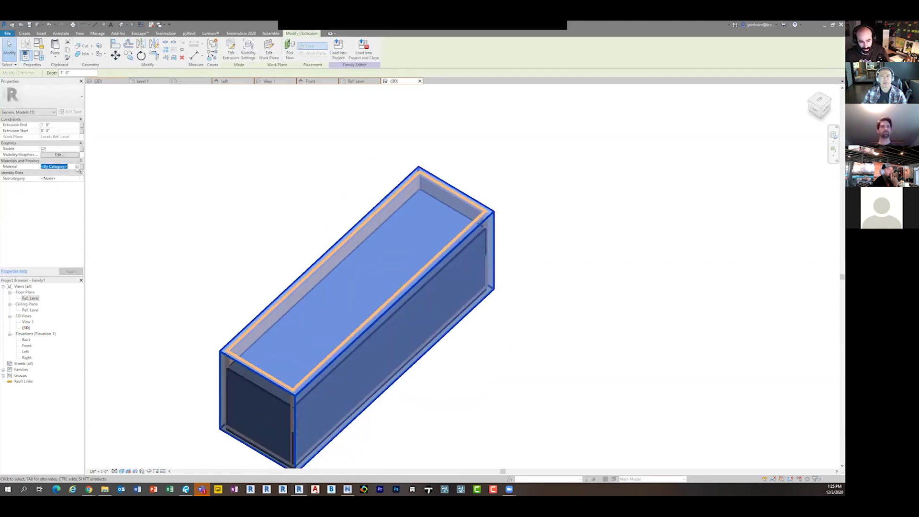
pyautogui.click(128, 257)
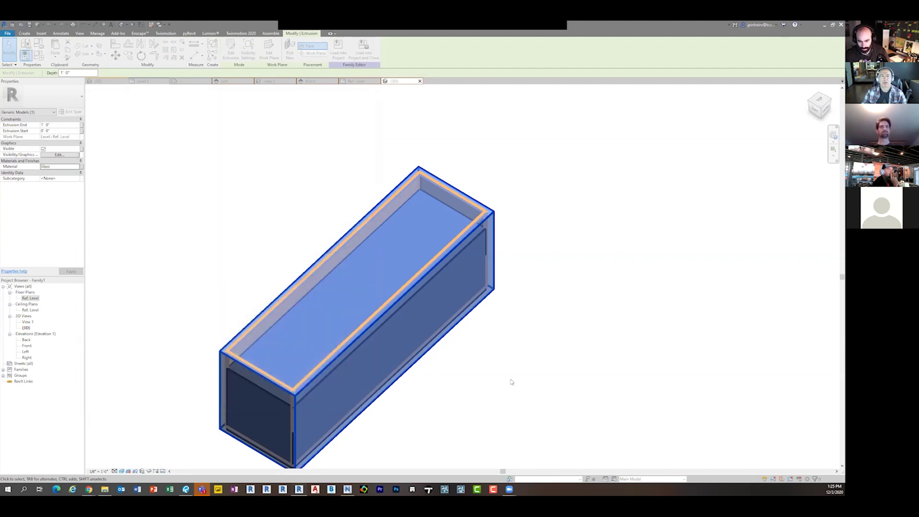
pyautogui.click(491, 378)
pyautogui.scroll(-2, 460, 376)
pyautogui.keyDown('shift'); pyautogui.moveTo(510, 381); pyautogui.dragTo(468, 303, button='middle'); pyautogui.keyUp('shift')
pyautogui.keyDown('shift'); pyautogui.moveTo(480, 340); pyautogui.dragTo(400, 292, button='middle'); pyautogui.keyUp('shift')
pyautogui.scroll(1, 383, 273)
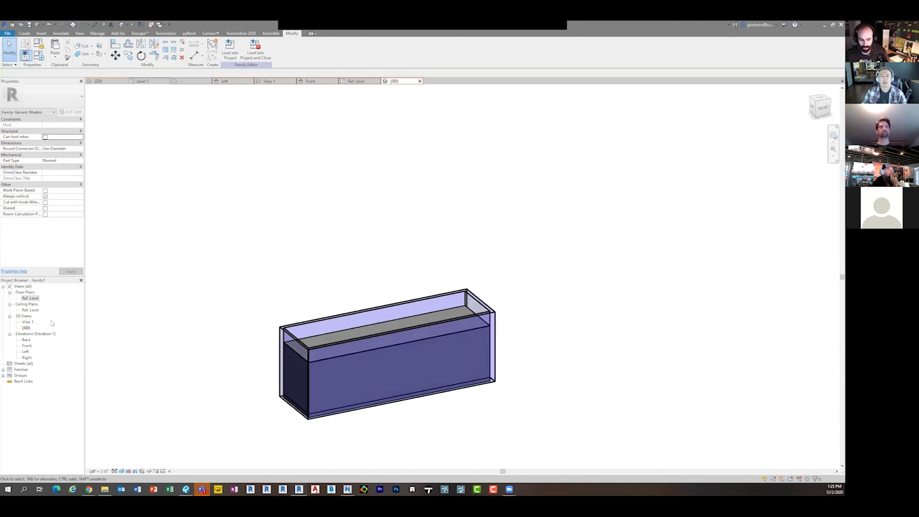
# Open the family's Front elevation and frame the box in it
pyautogui.doubleClick(27, 345)
pyautogui.scroll(3, 489, 378)
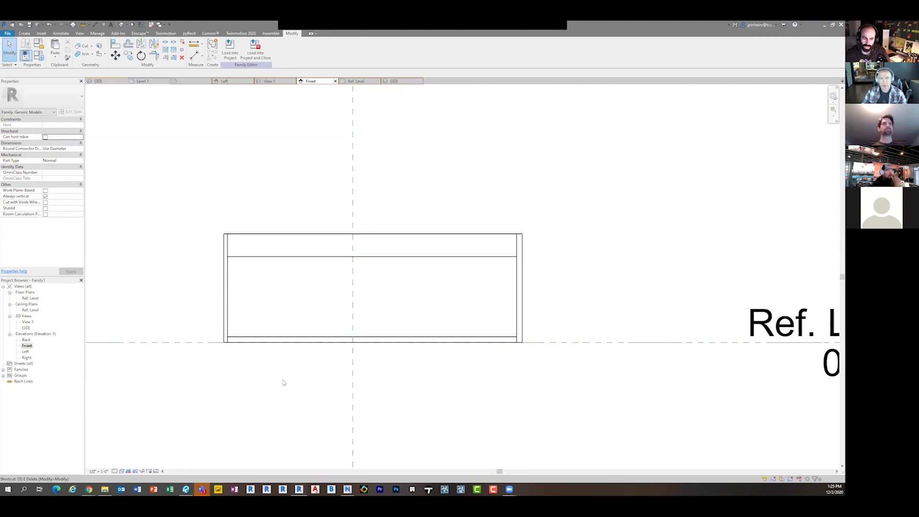
pyautogui.moveTo(207, 188); pyautogui.dragTo(208, 205, button='middle')
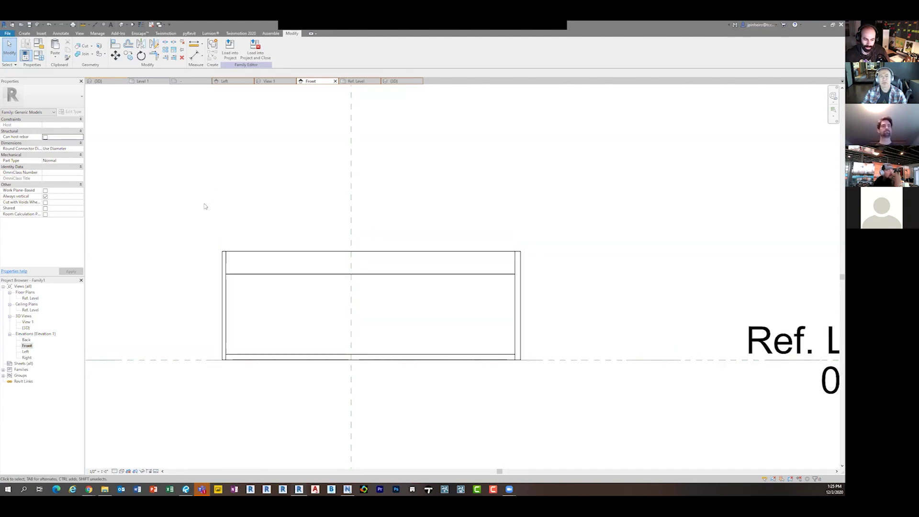
pyautogui.scroll(-1, 205, 213)
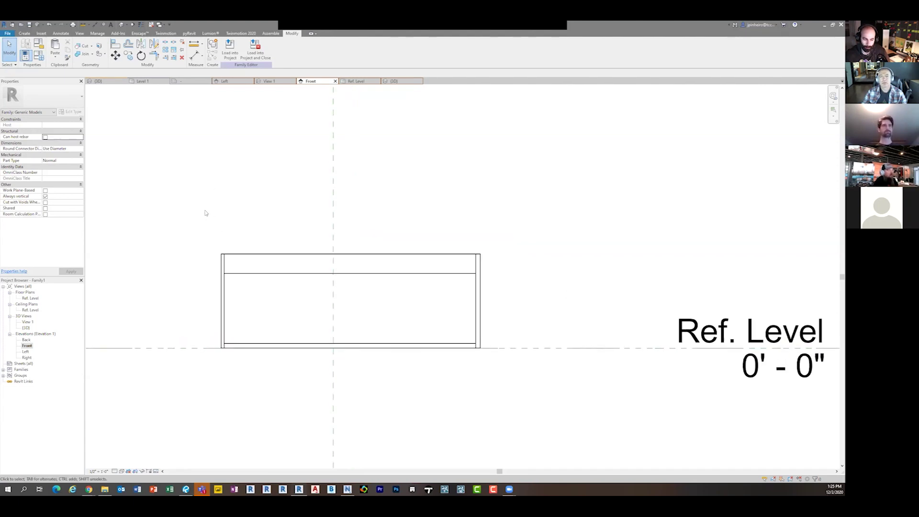
pyautogui.scroll(1, 209, 201)
pyautogui.scroll(-2, 213, 199)
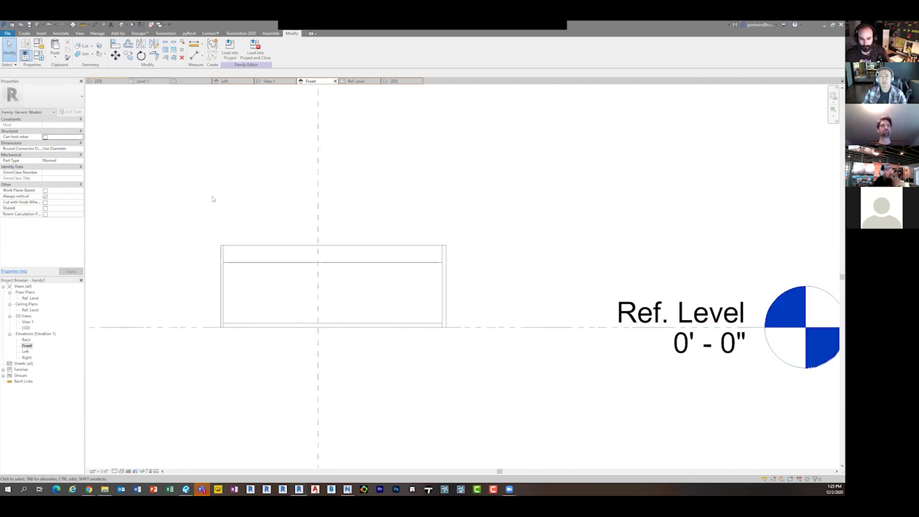
pyautogui.scroll(2, 213, 199)
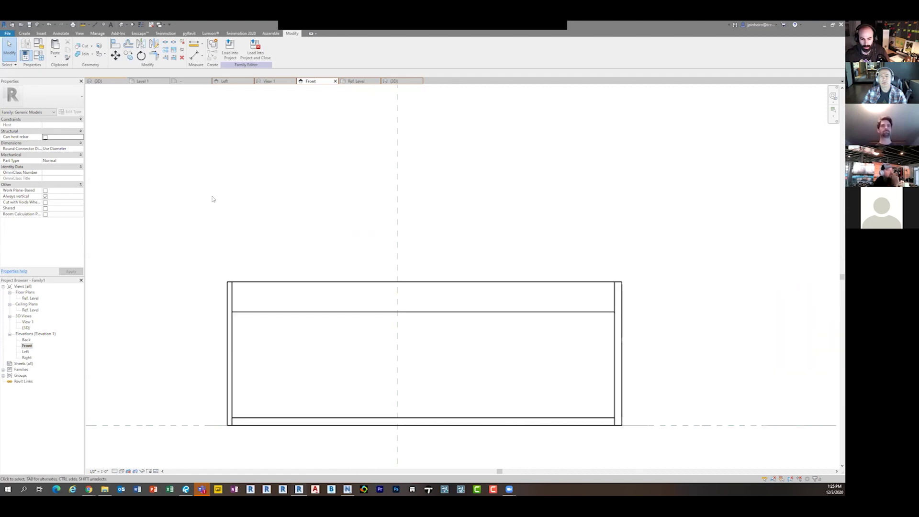
pyautogui.moveTo(287, 248); pyautogui.dragTo(168, 419)
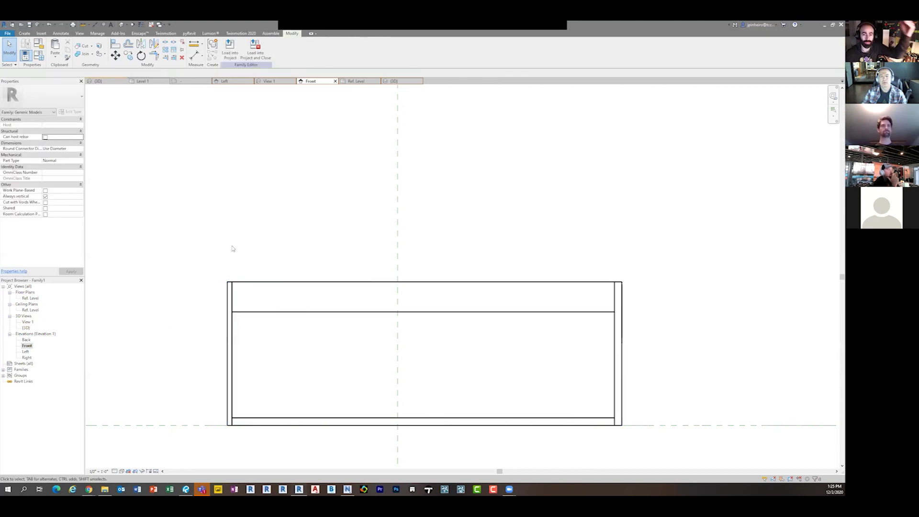
pyautogui.moveTo(360, 256); pyautogui.dragTo(228, 393)
pyautogui.moveTo(200, 421); pyautogui.dragTo(200, 421)
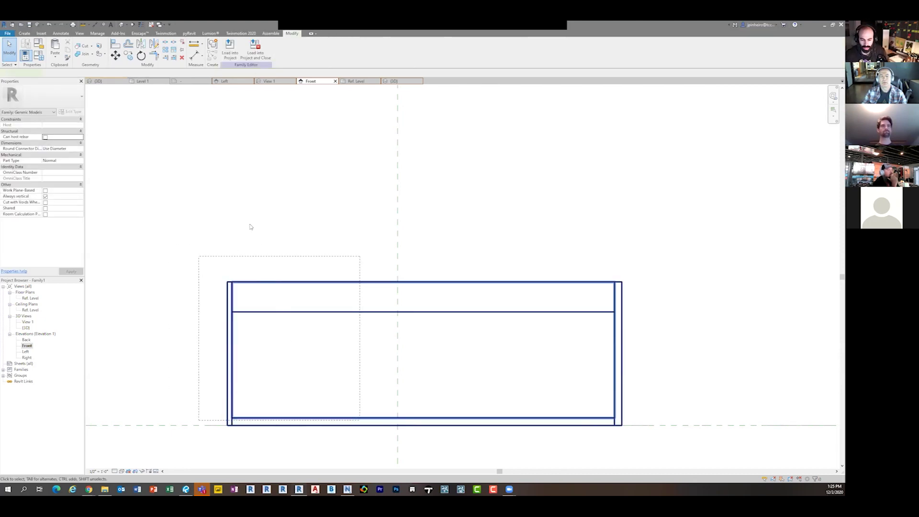
pyautogui.click(243, 203)
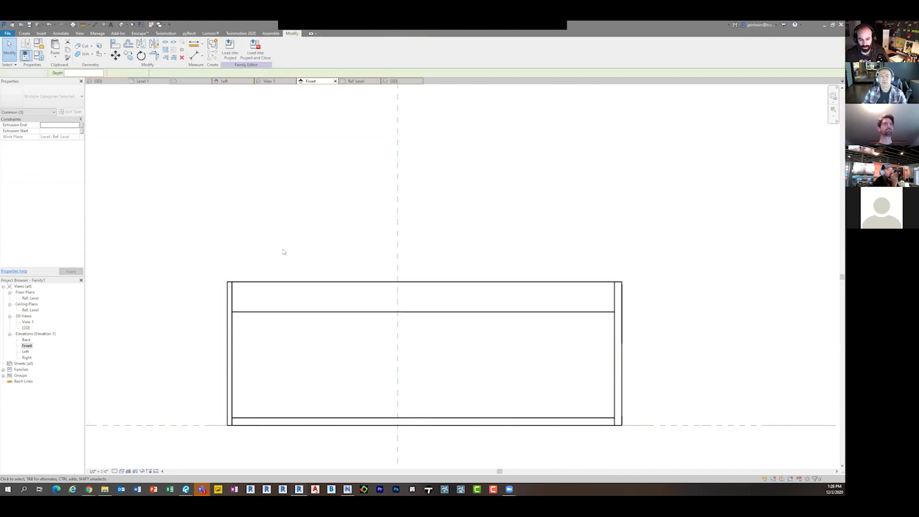
# Select the two solid extrusions without the void and turn off their Front/Back and Left/Right visibility
pyautogui.moveTo(285, 241); pyautogui.dragTo(205, 421)
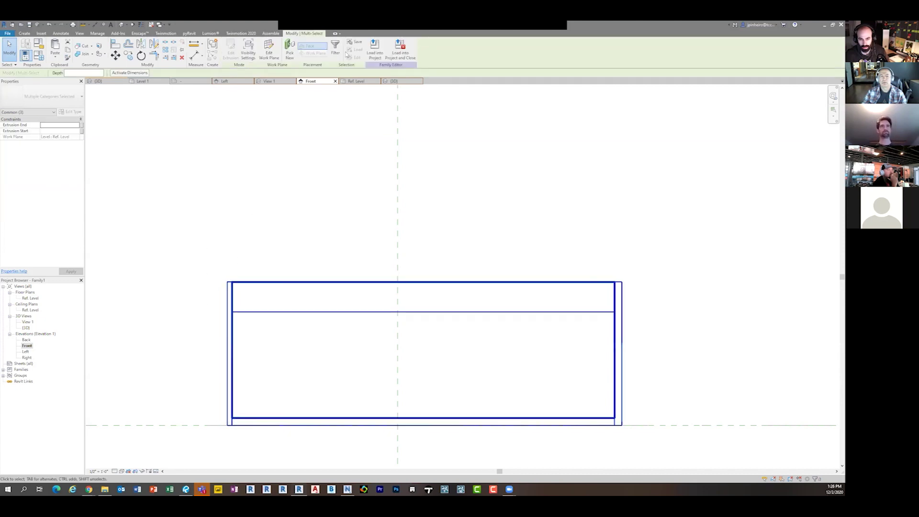
pyautogui.click(159, 137)
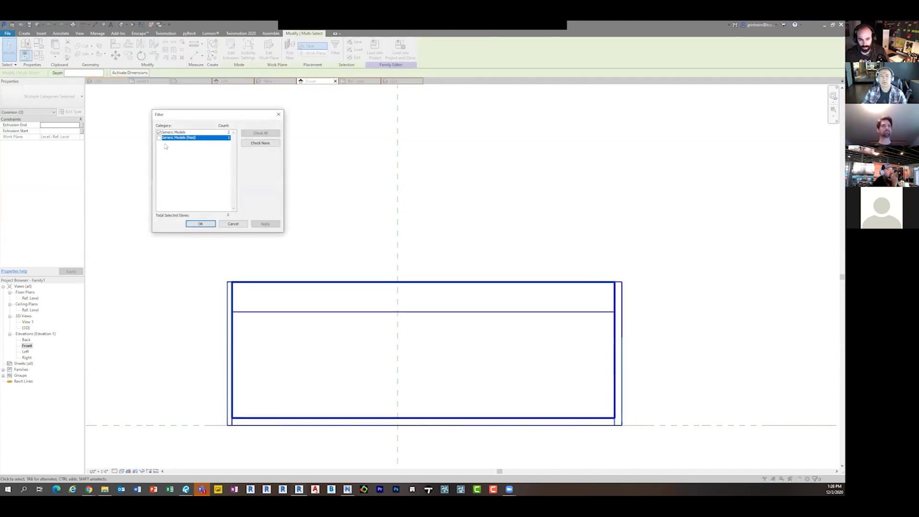
pyautogui.click(201, 223)
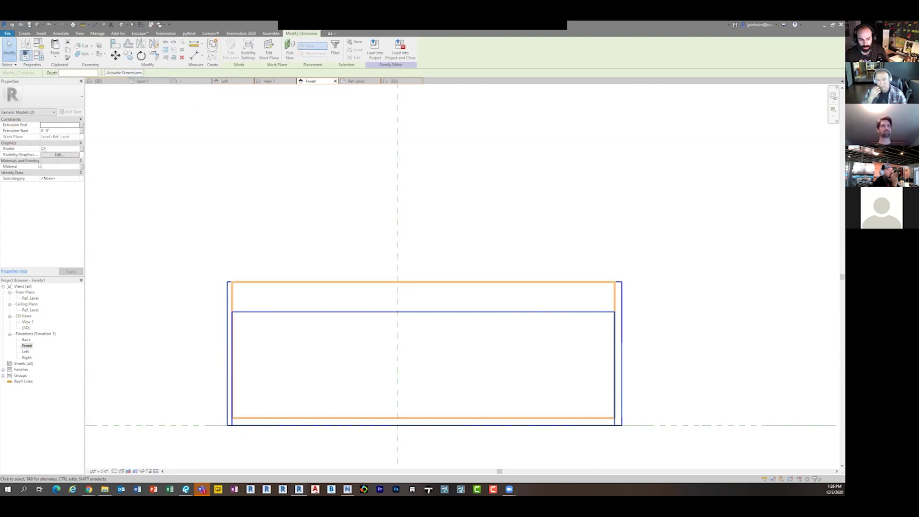
pyautogui.click(75, 155)
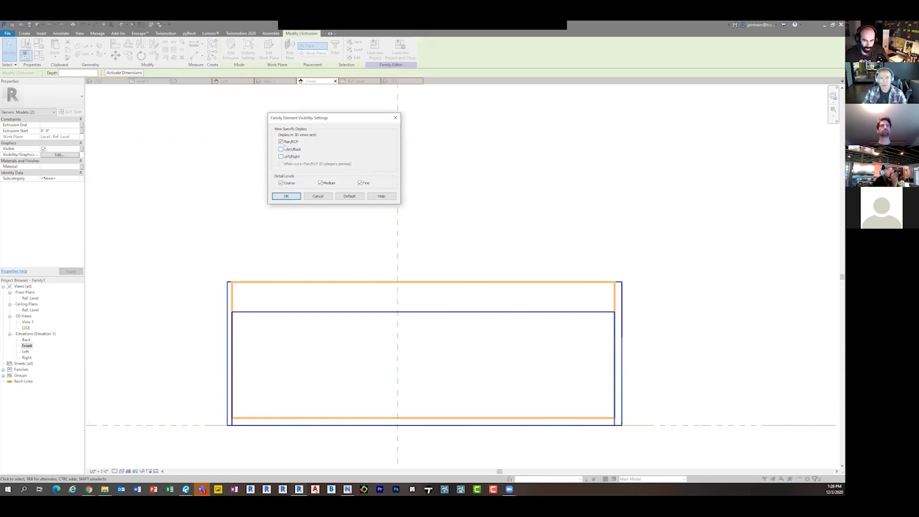
pyautogui.click(295, 197)
pyautogui.click(311, 249)
pyautogui.moveTo(312, 249); pyautogui.dragTo(285, 240, button='middle')
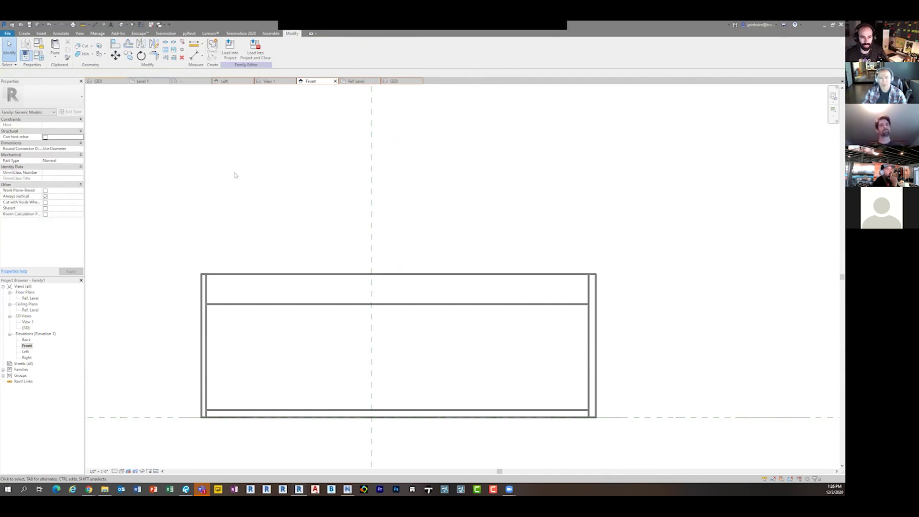
# Outline the outer box in the Front elevation with a rectangle of symbolic lines in the Hidden Lines [projection] subcategory
pyautogui.click(60, 33)
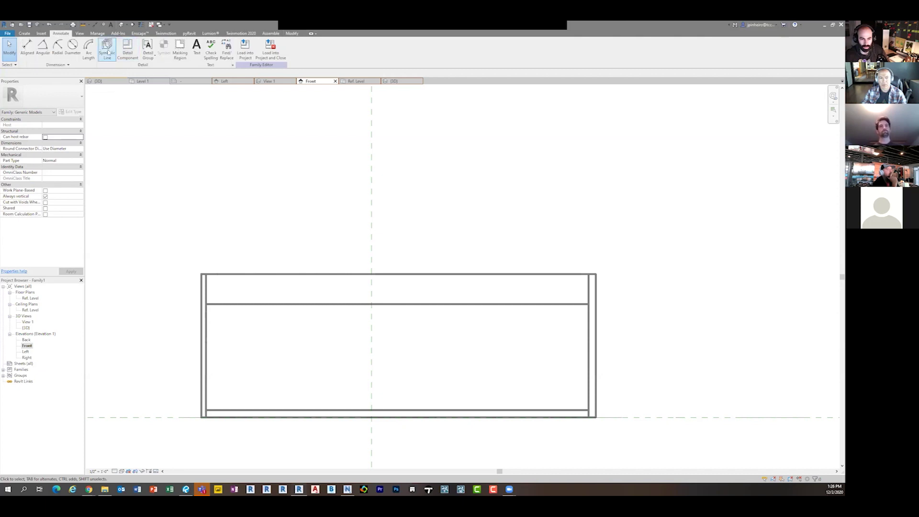
pyautogui.click(127, 45)
pyautogui.moveTo(260, 188); pyautogui.dragTo(243, 191, button='middle')
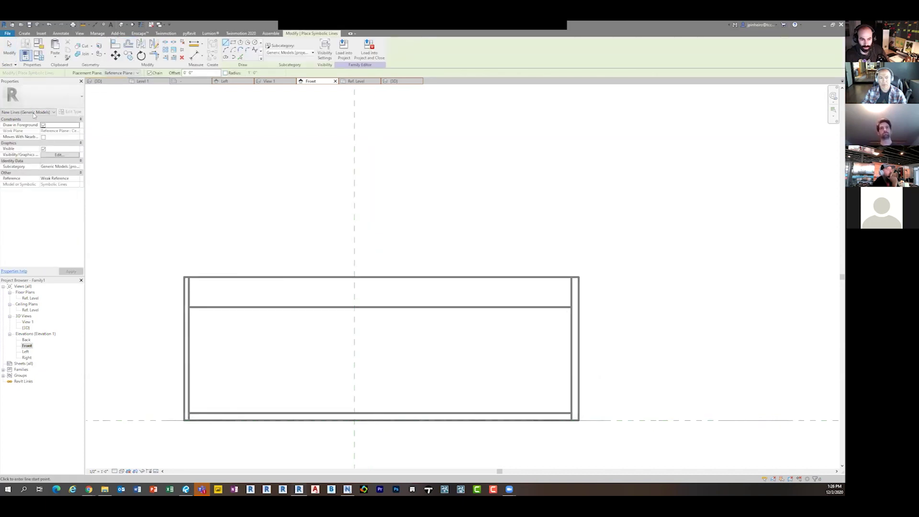
pyautogui.click(287, 52)
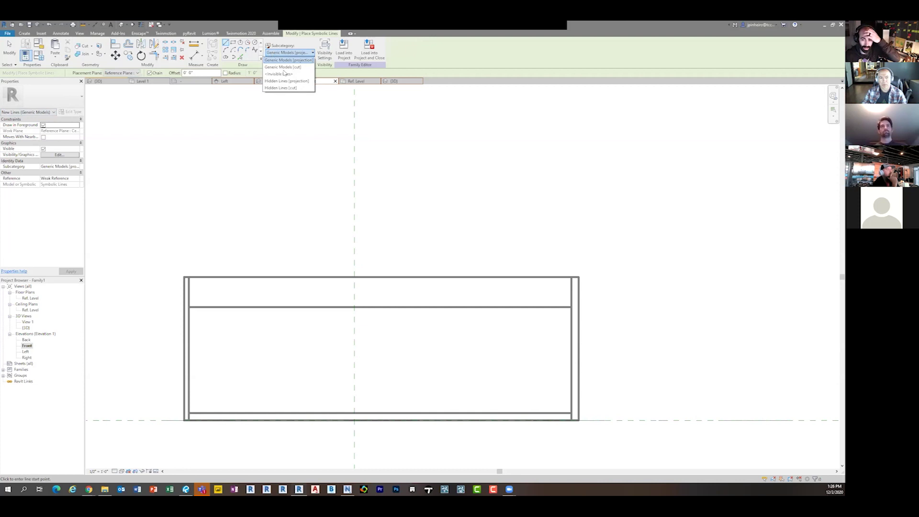
pyautogui.click(291, 84)
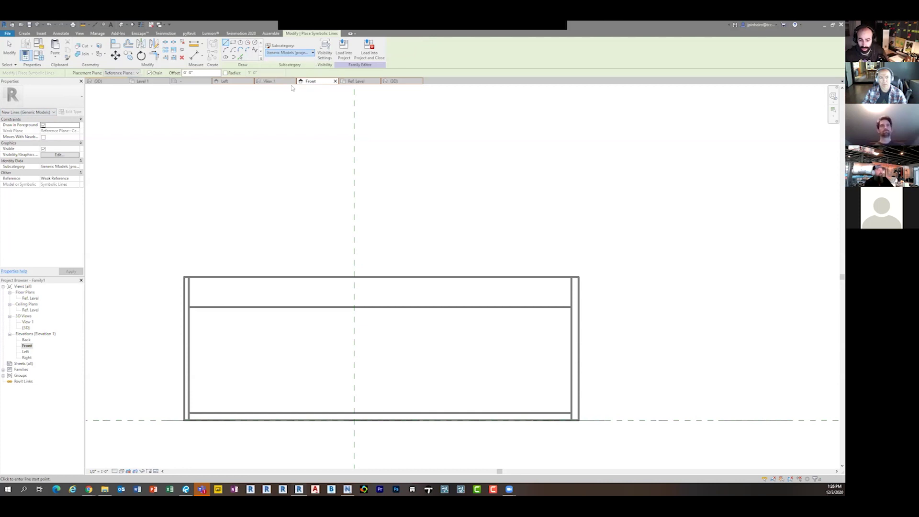
pyautogui.scroll(-3, 288, 51)
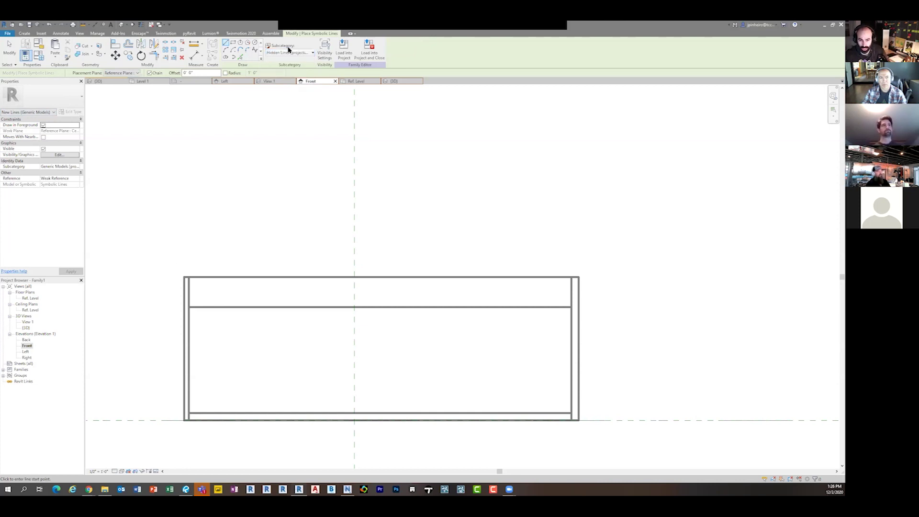
pyautogui.click(184, 276)
pyautogui.click(578, 420)
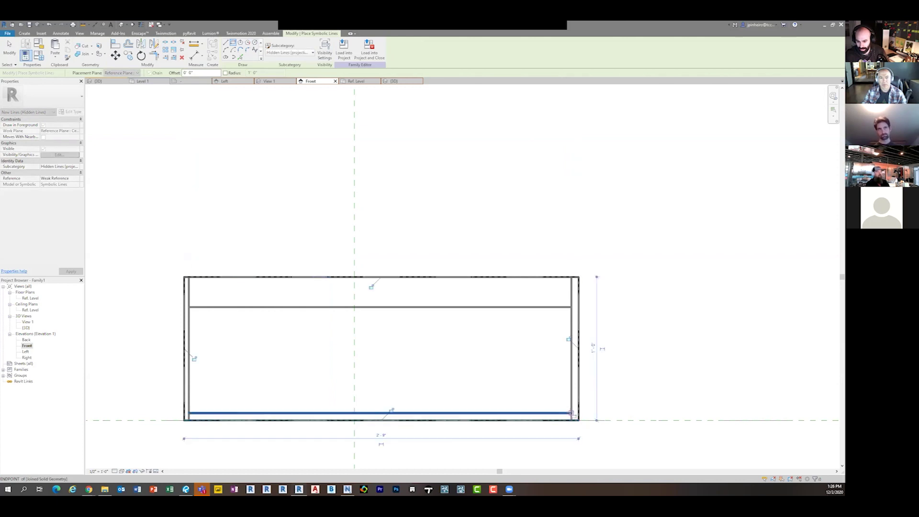
# Trace the inner extrusion with a second symbolic rectangle and stretch its two vertical sides up to the box's rim
pyautogui.click(571, 412)
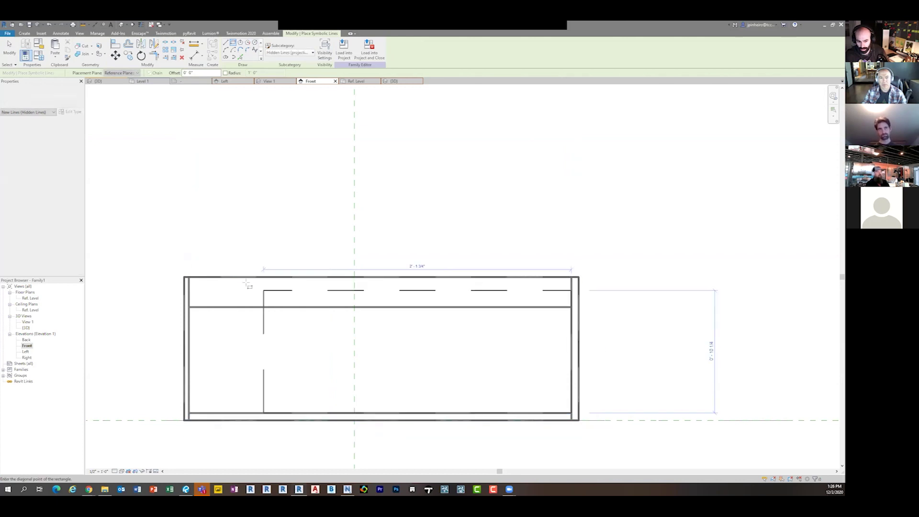
pyautogui.click(189, 306)
pyautogui.press('Escape')
pyautogui.press('Escape')
pyautogui.click(189, 313)
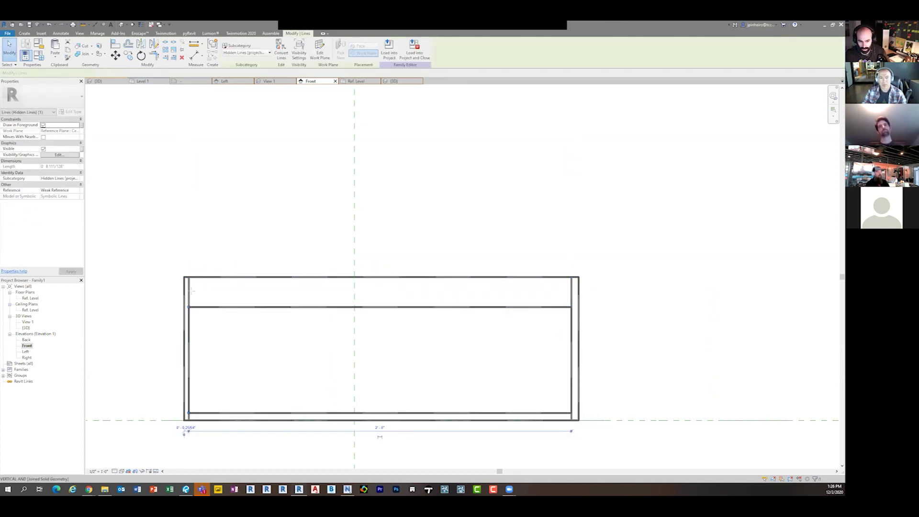
pyautogui.click(572, 320)
pyautogui.moveTo(570, 307); pyautogui.dragTo(570, 277)
pyautogui.click(560, 206)
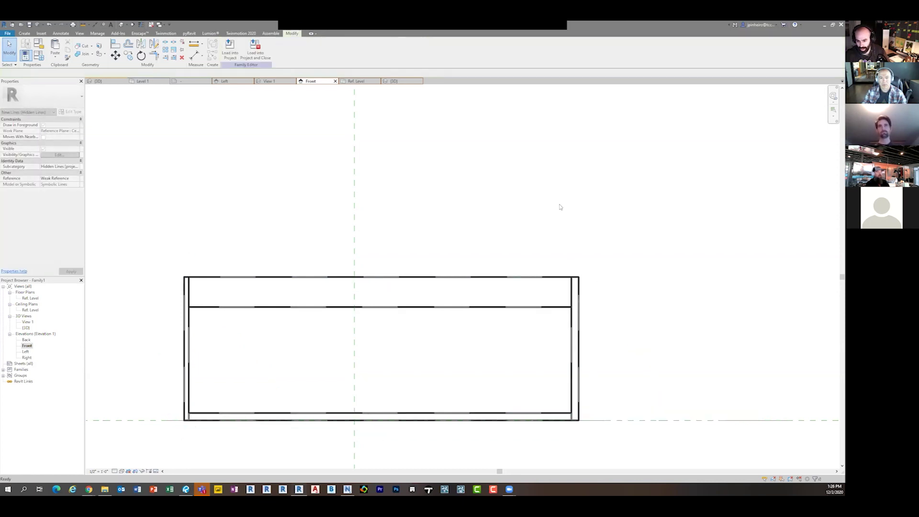
# Load the family into Project1 only and place one instance between the section markers on the Level 1 plan
pyautogui.click(230, 49)
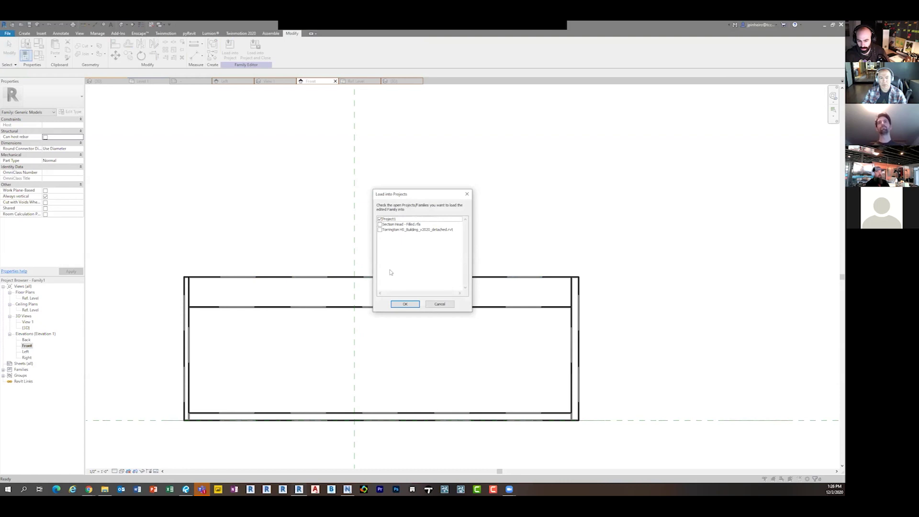
pyautogui.click(405, 304)
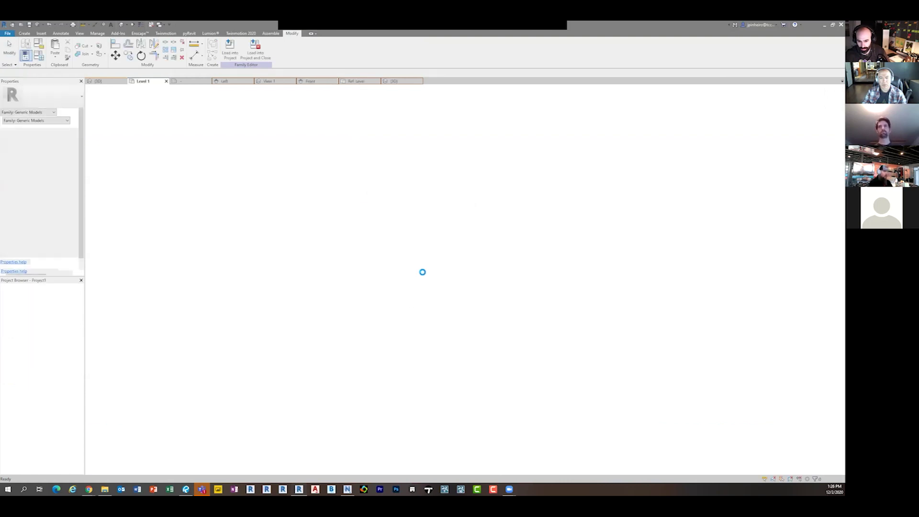
pyautogui.scroll(3, 371, 254)
pyautogui.click(370, 254)
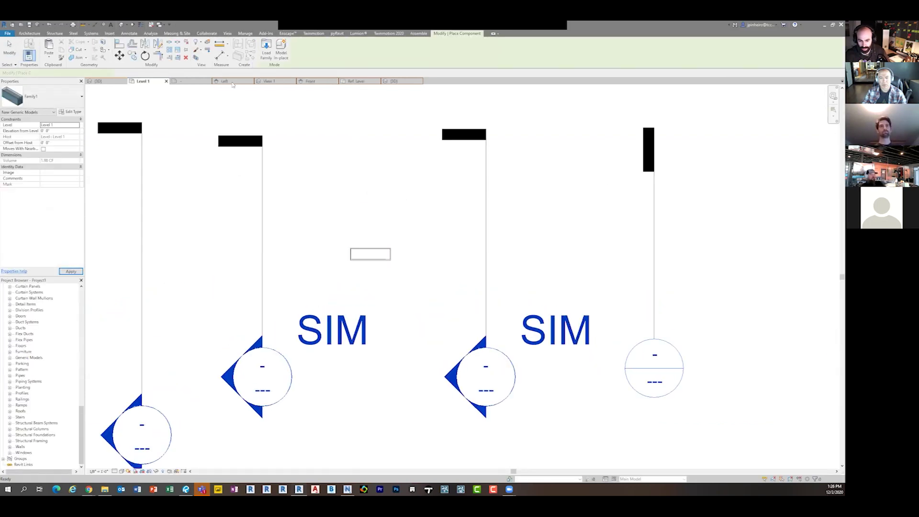
pyautogui.press('Escape')
# Examine the placed tank up close in the project's default 3D view
pyautogui.click(122, 25)
pyautogui.scroll(-5, 433, 292)
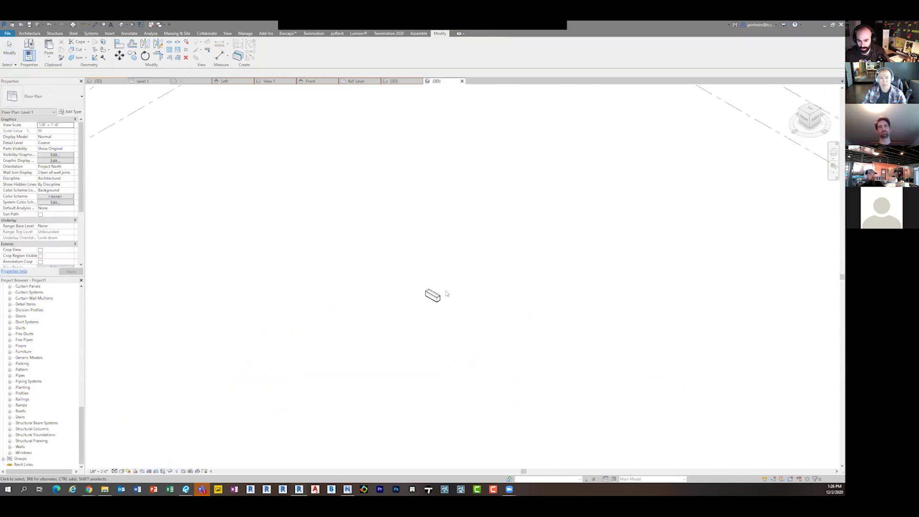
pyautogui.scroll(3, 412, 297)
pyautogui.scroll(3, 412, 298)
pyautogui.scroll(-2, 111, 364)
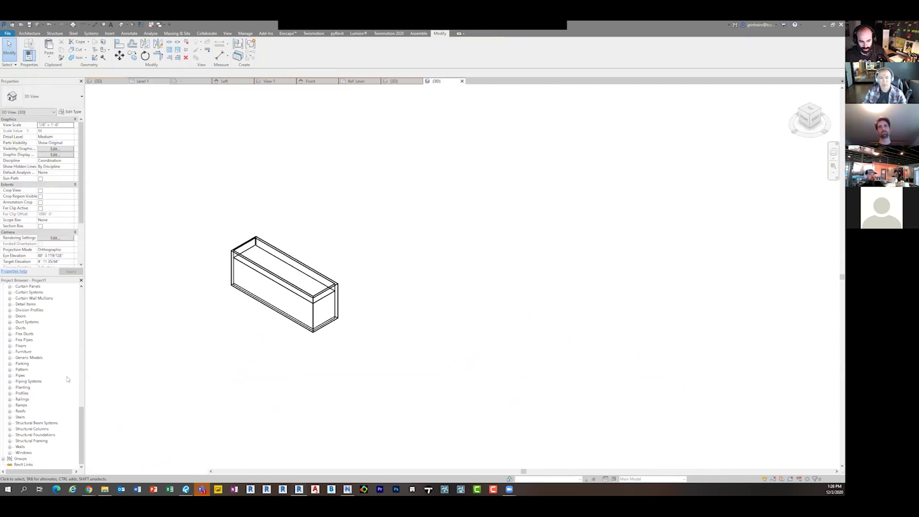
# Return to the project's Level 1 floor plan and bring the tank and the section markers around it into view
pyautogui.click(67, 376)
pyautogui.moveTo(81, 417); pyautogui.dragTo(92, 387)
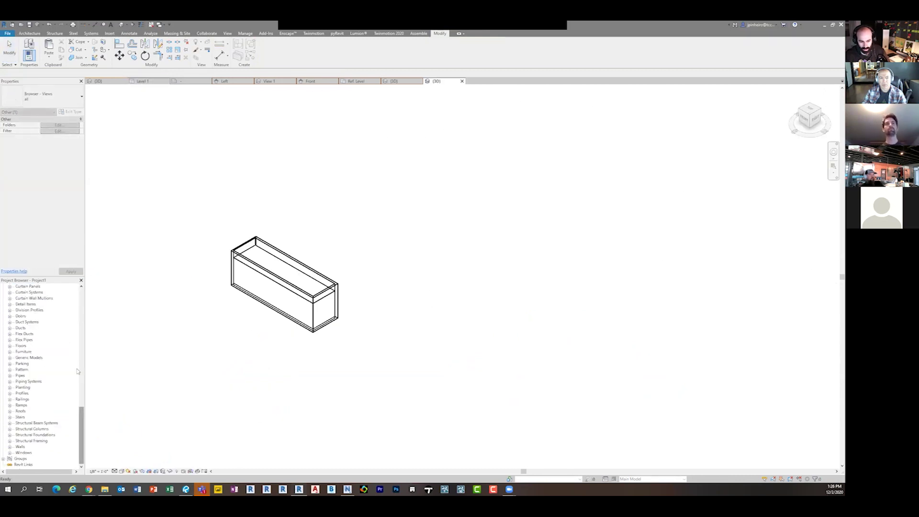
pyautogui.moveTo(81, 435); pyautogui.dragTo(81, 318)
pyautogui.doubleClick(28, 297)
pyautogui.scroll(-2, 385, 297)
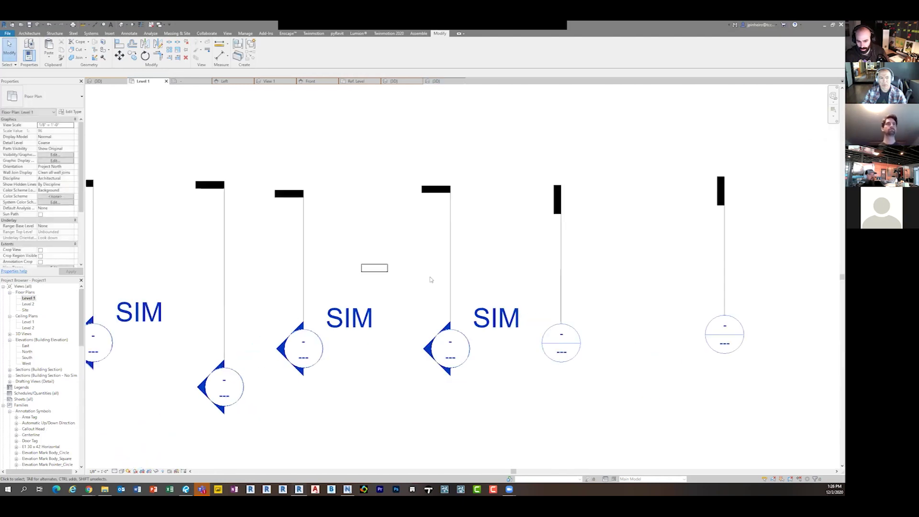
pyautogui.click(450, 281)
pyautogui.click(304, 295)
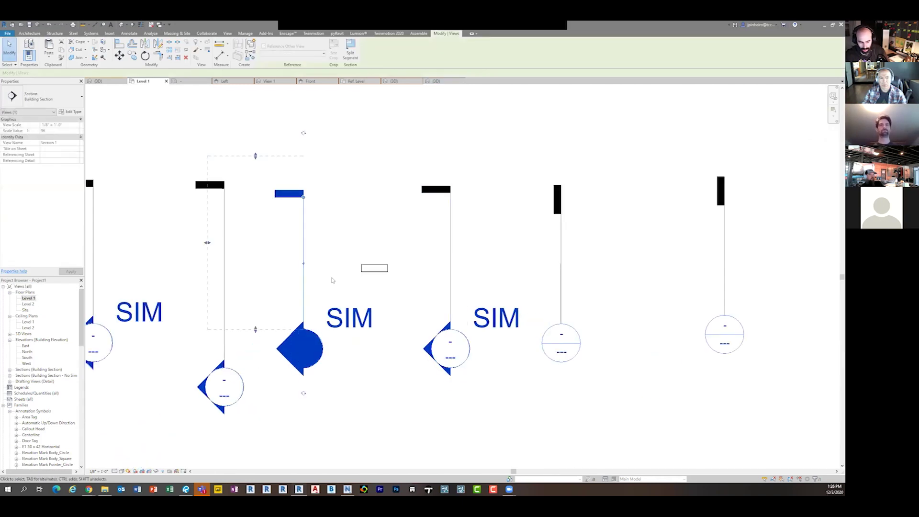
pyautogui.press('Delete')
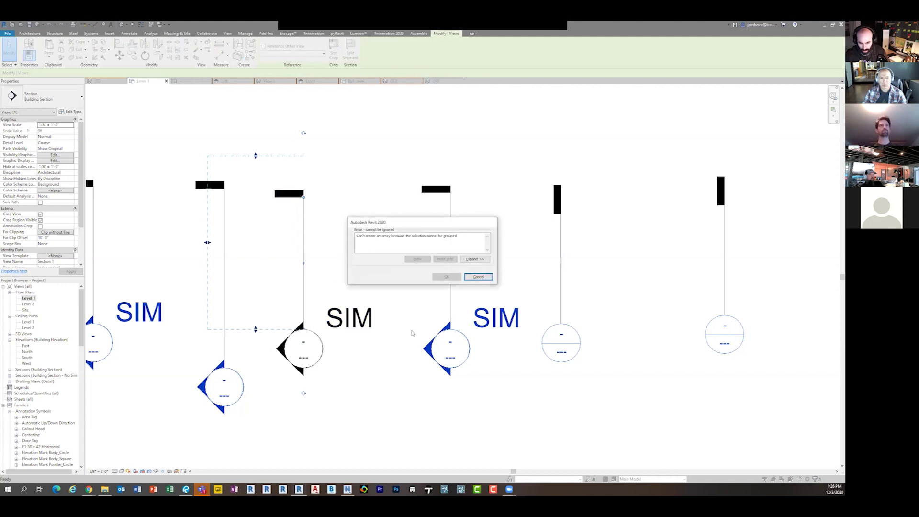
pyautogui.click(477, 276)
pyautogui.moveTo(374, 276); pyautogui.dragTo(357, 272, button='middle')
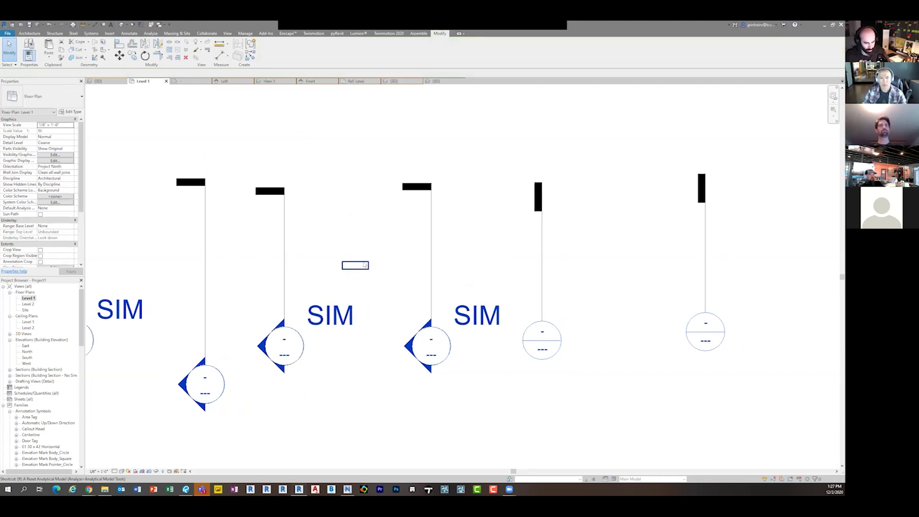
# Rotate the building section beside the tank by 90 degrees and move it just in front of the tank, facing it
pyautogui.click(284, 258)
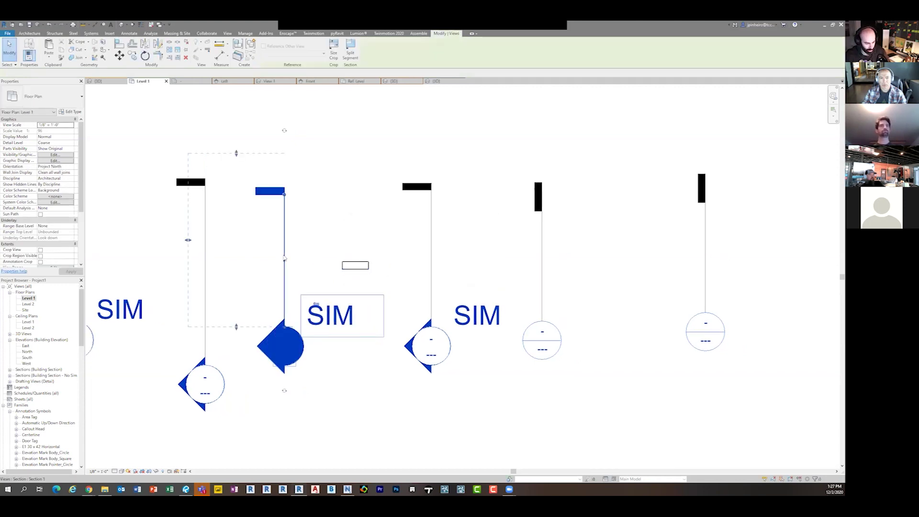
pyautogui.press('r')
pyautogui.press('o')
pyautogui.click(371, 239)
pyautogui.write('90')
pyautogui.press('Return')
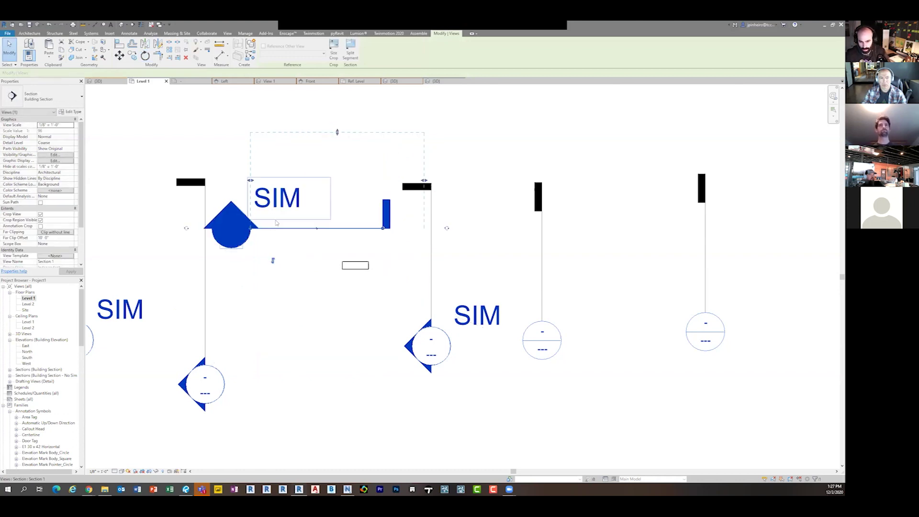
pyautogui.moveTo(278, 230); pyautogui.dragTo(324, 290)
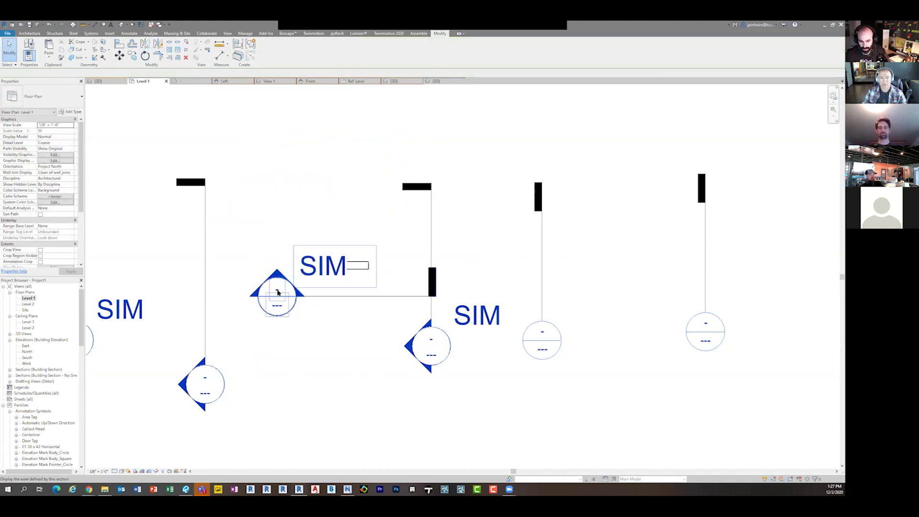
# Open the rotated section's view and set it to Fine detail level and a scale of 1 1/2" = 1'-0"
pyautogui.doubleClick(277, 293)
pyautogui.scroll(5, 382, 275)
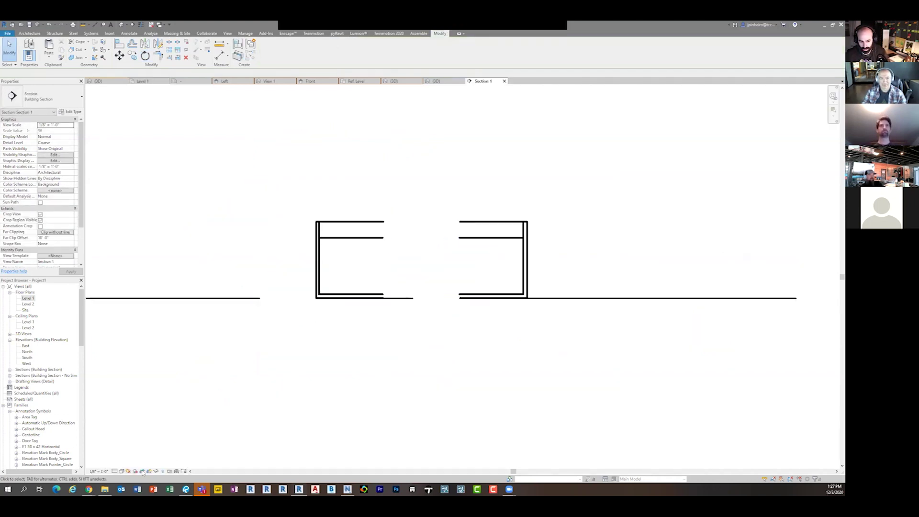
pyautogui.click(121, 471)
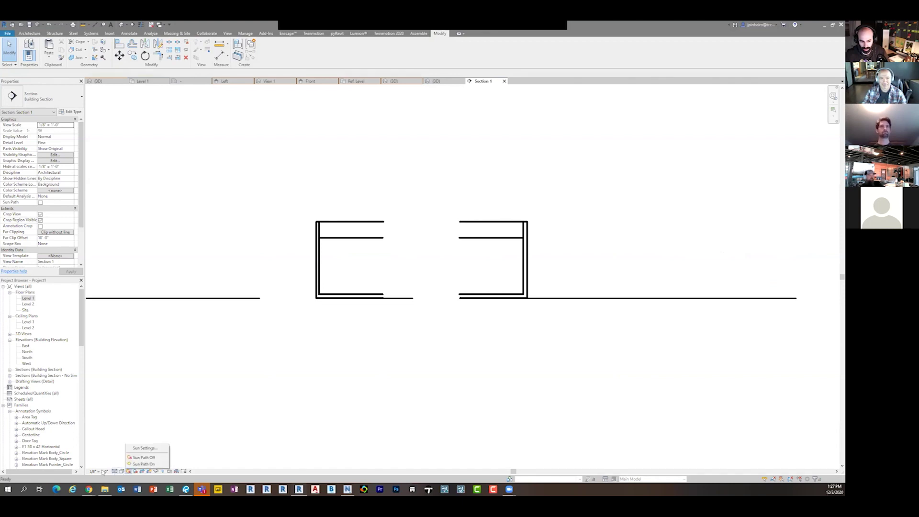
pyautogui.click(143, 463)
pyautogui.click(99, 471)
pyautogui.click(109, 288)
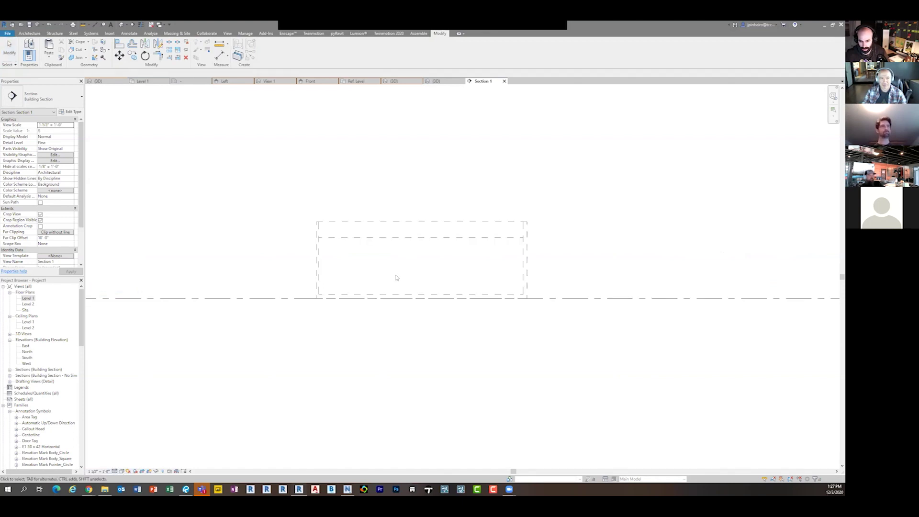
pyautogui.scroll(-4, 322, 300)
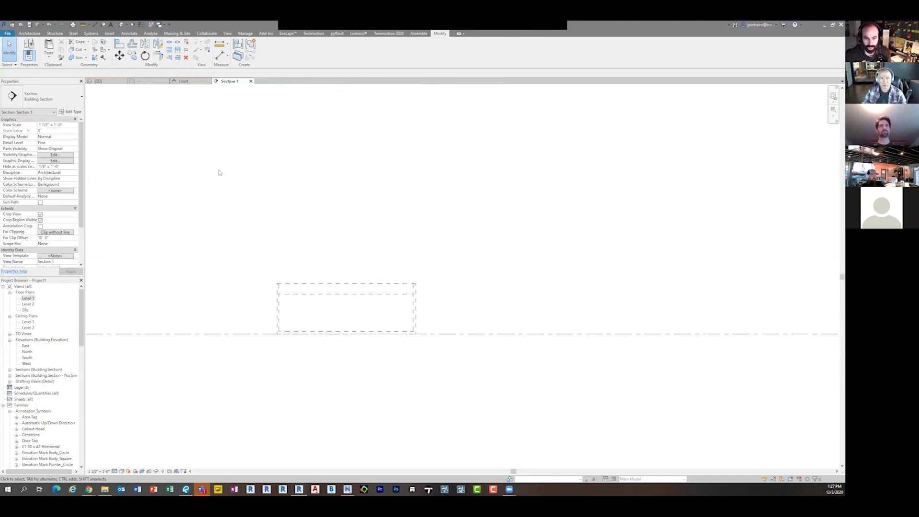
pyautogui.moveTo(220, 152); pyautogui.dragTo(217, 164, button='middle')
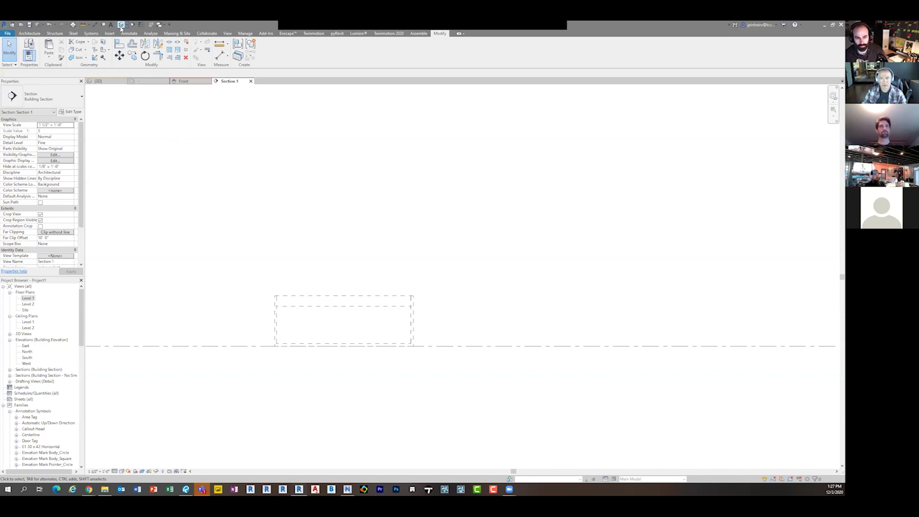
# Delete all the symbolic hidden lines from the family's Front elevation, filtering the selection to Lines (Hidden Lines)
pyautogui.click(186, 82)
pyautogui.scroll(-2, 416, 246)
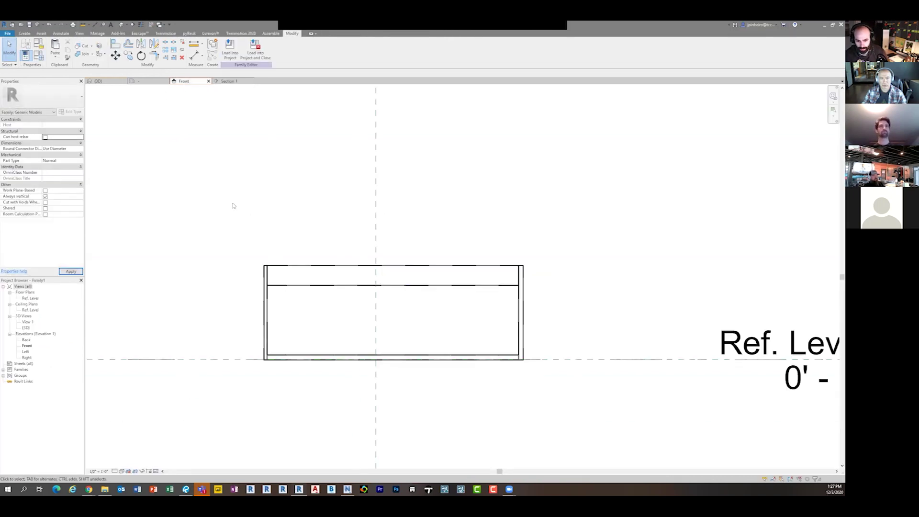
pyautogui.moveTo(239, 209); pyautogui.dragTo(566, 410)
pyautogui.click(298, 48)
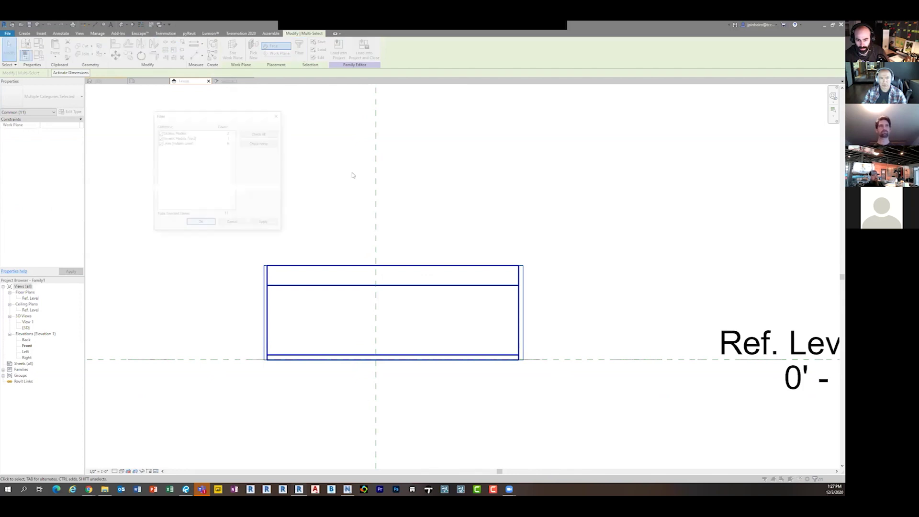
pyautogui.click(260, 143)
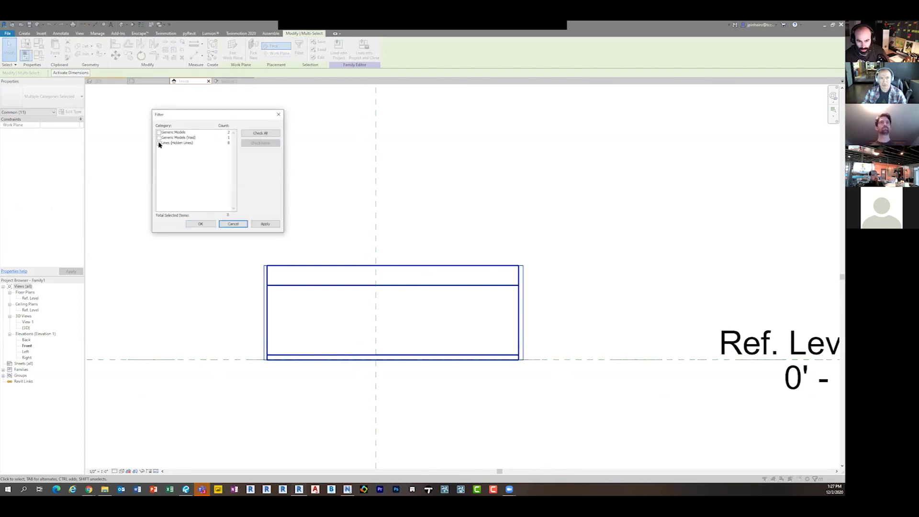
pyautogui.click(159, 143)
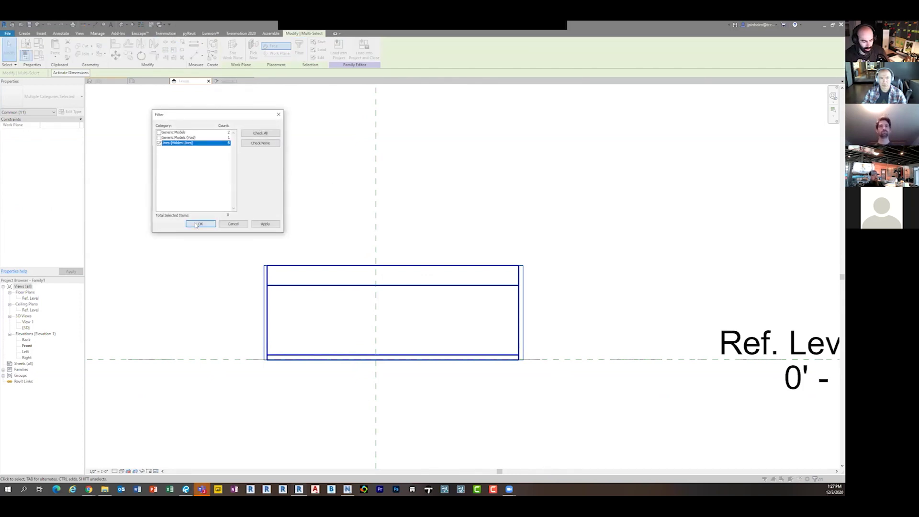
pyautogui.click(196, 224)
pyautogui.click(281, 232)
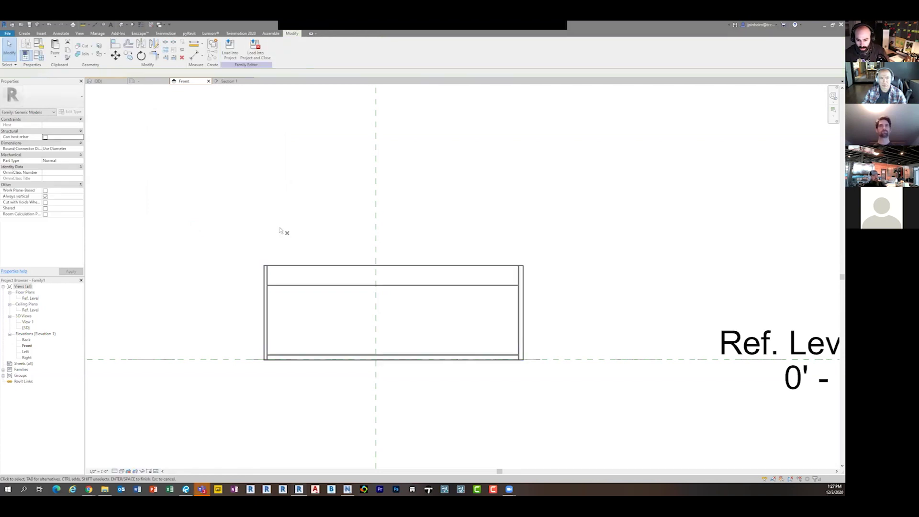
# Turn the Front/Back and Left/Right visibility of the two solid extrusions back on
pyautogui.click(267, 285)
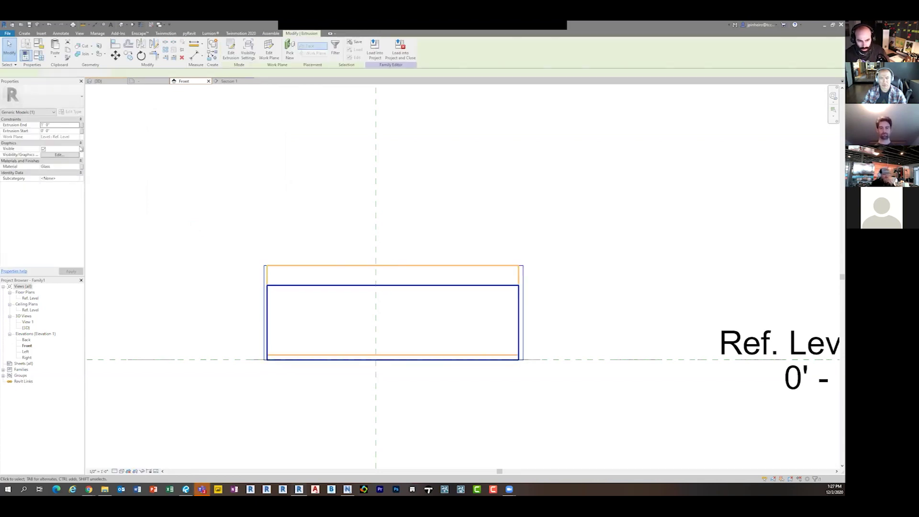
pyautogui.click(76, 156)
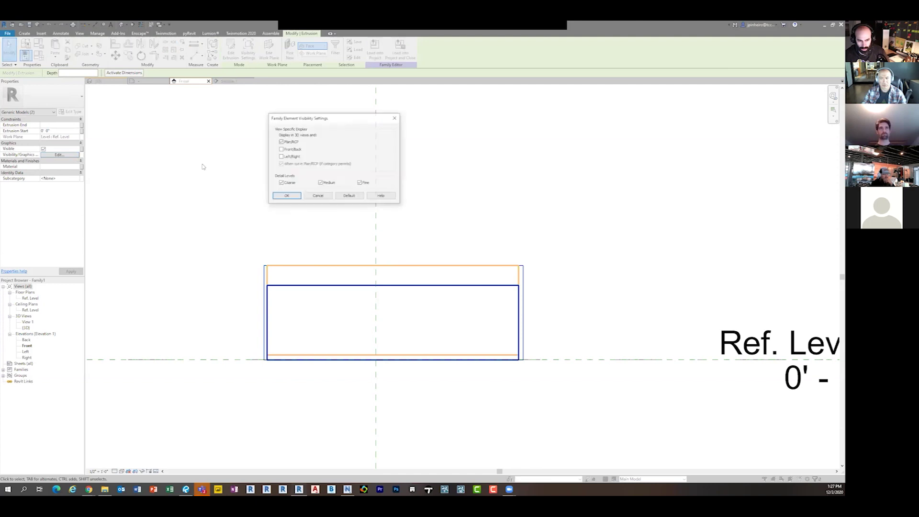
pyautogui.click(290, 195)
pyautogui.click(290, 194)
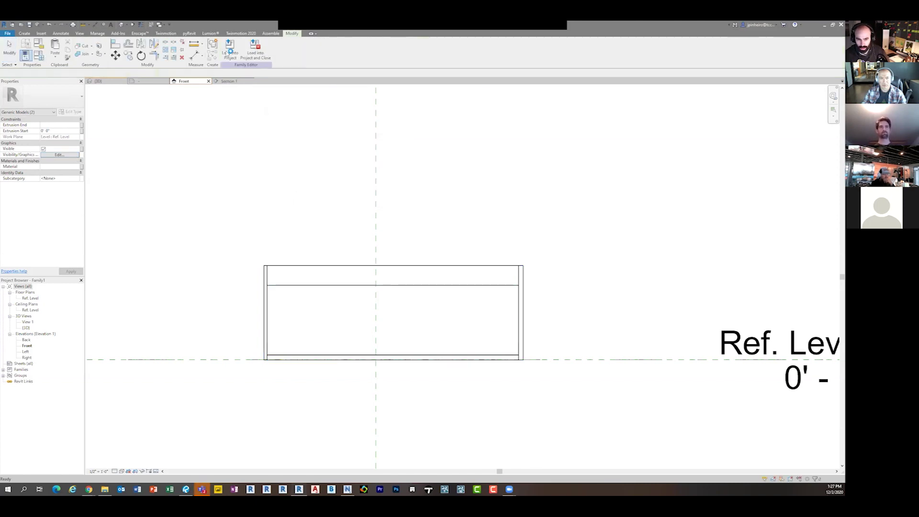
# Load the edited tank family into Project1, overwriting the existing version and its parameter values
pyautogui.click(294, 178)
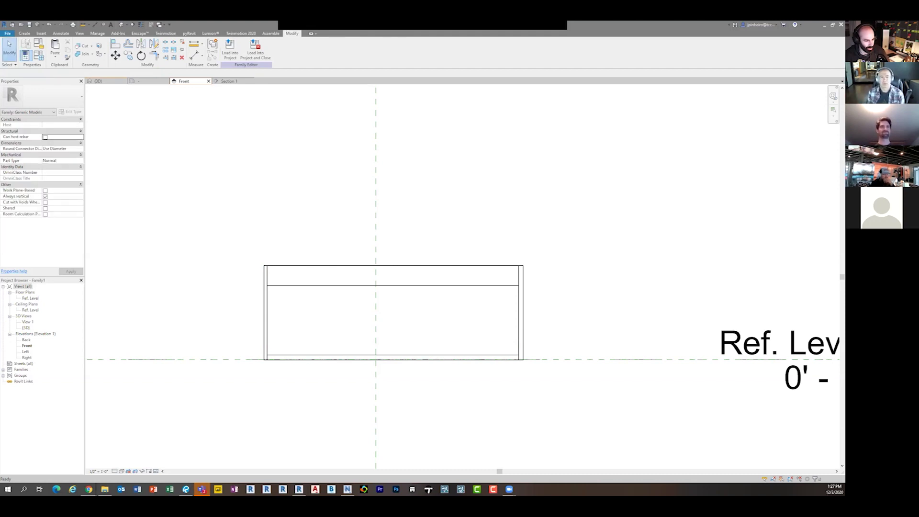
pyautogui.click(229, 48)
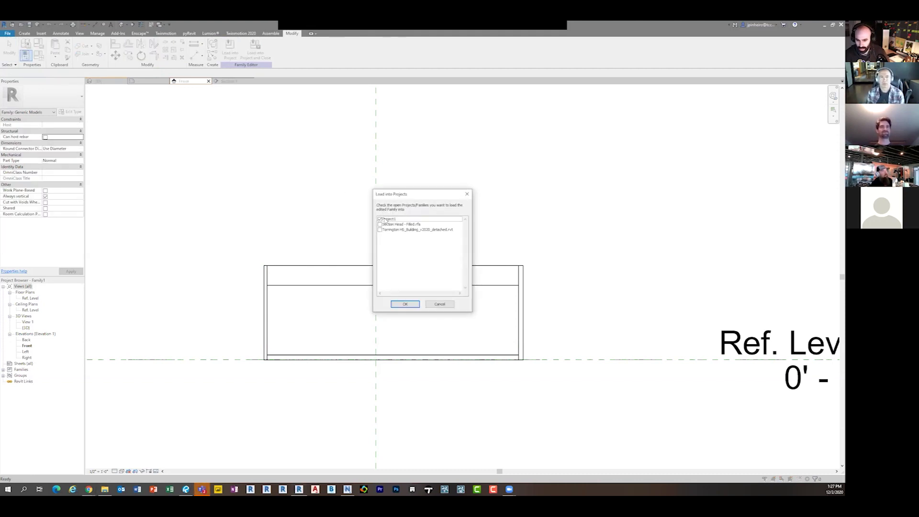
pyautogui.click(404, 304)
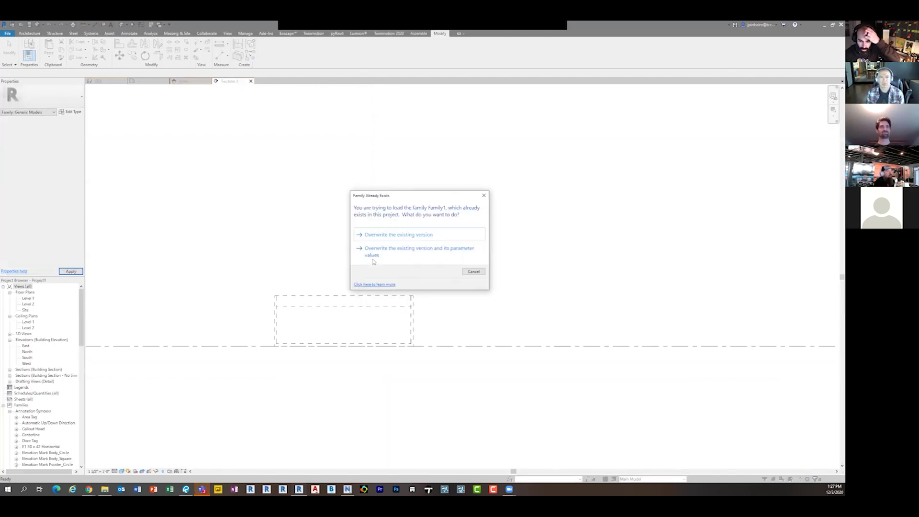
pyautogui.click(373, 259)
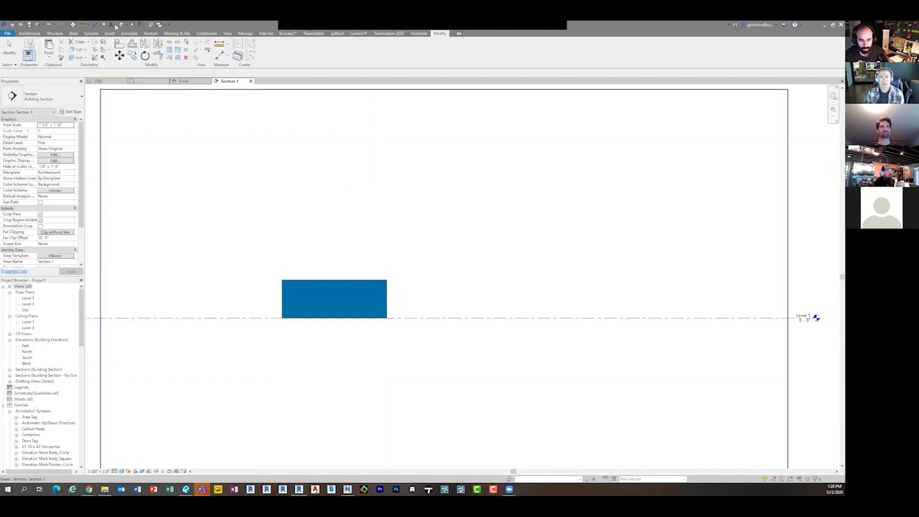
pyautogui.scroll(5, 320, 275)
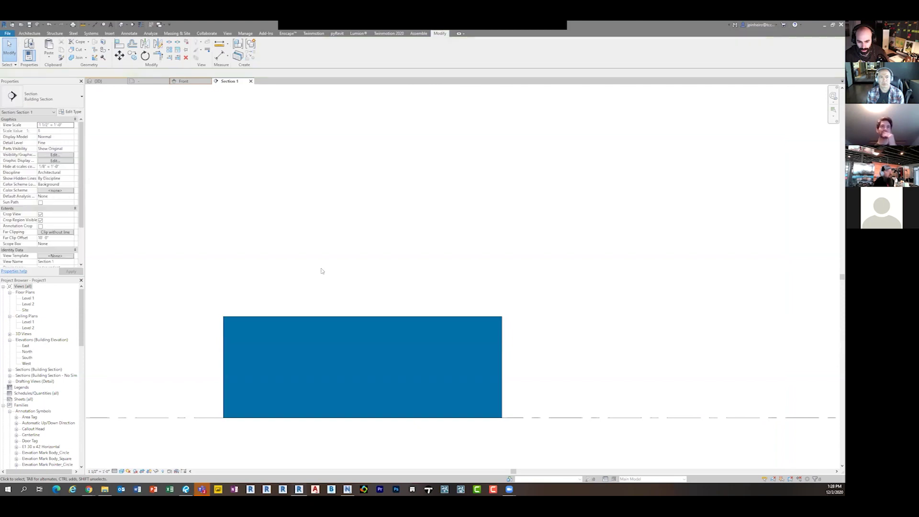
pyautogui.scroll(-3, 321, 271)
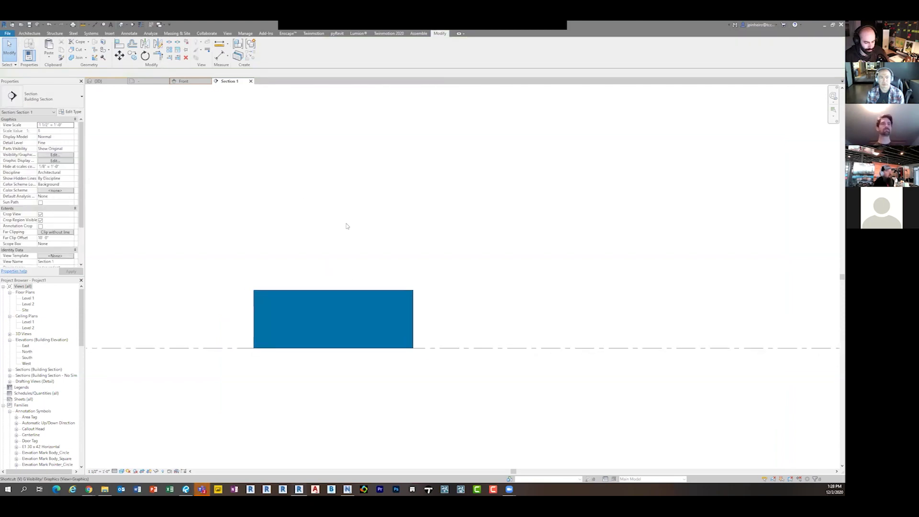
# Open the section's visibility and graphic overrides and examine the subcategories under Generic Models
pyautogui.press('g')
pyautogui.moveTo(435, 52); pyautogui.dragTo(507, 99)
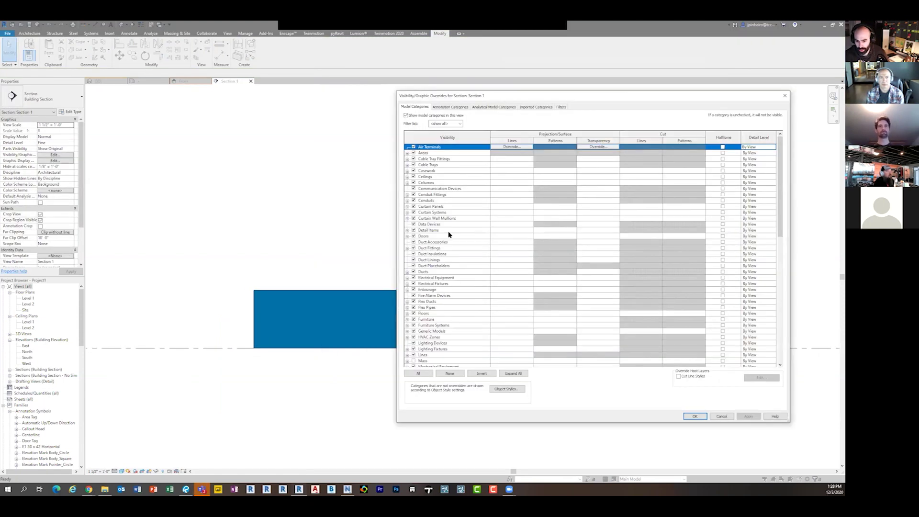
pyautogui.scroll(-4, 431, 253)
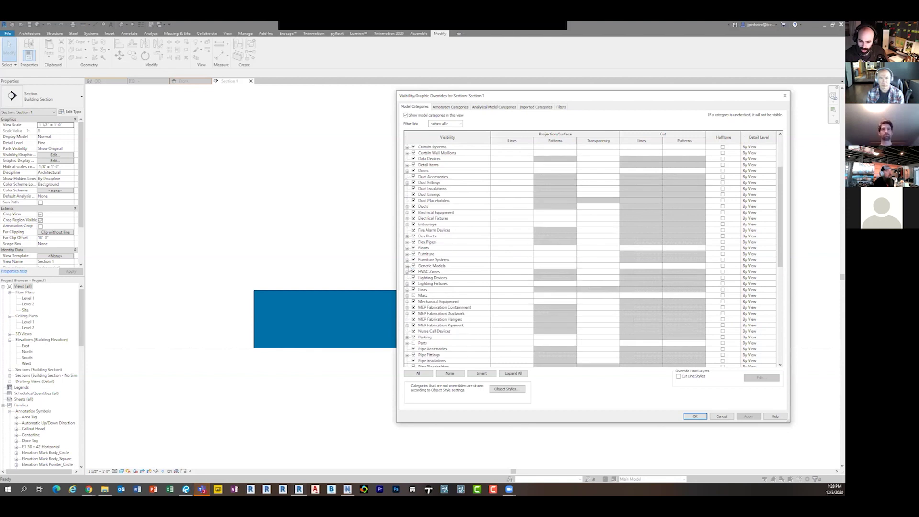
pyautogui.click(407, 266)
pyautogui.click(440, 278)
pyautogui.click(442, 266)
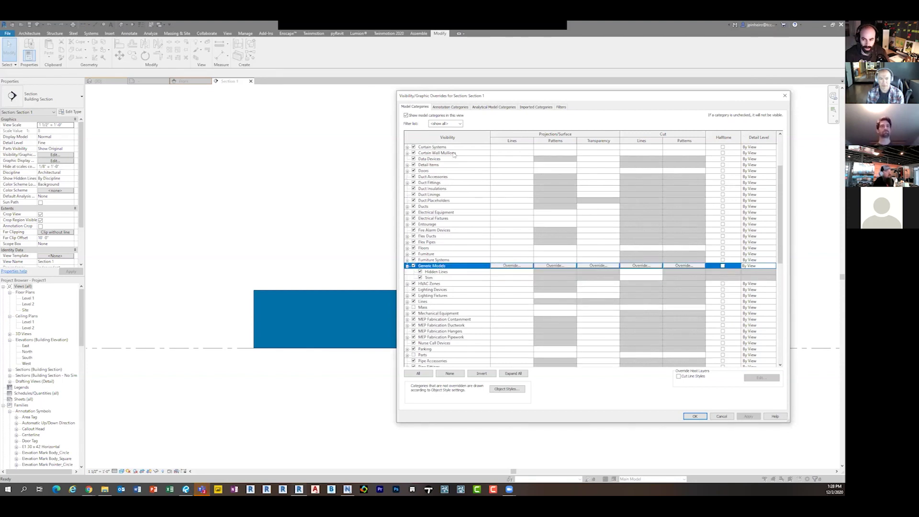
pyautogui.moveTo(456, 96); pyautogui.dragTo(460, 100)
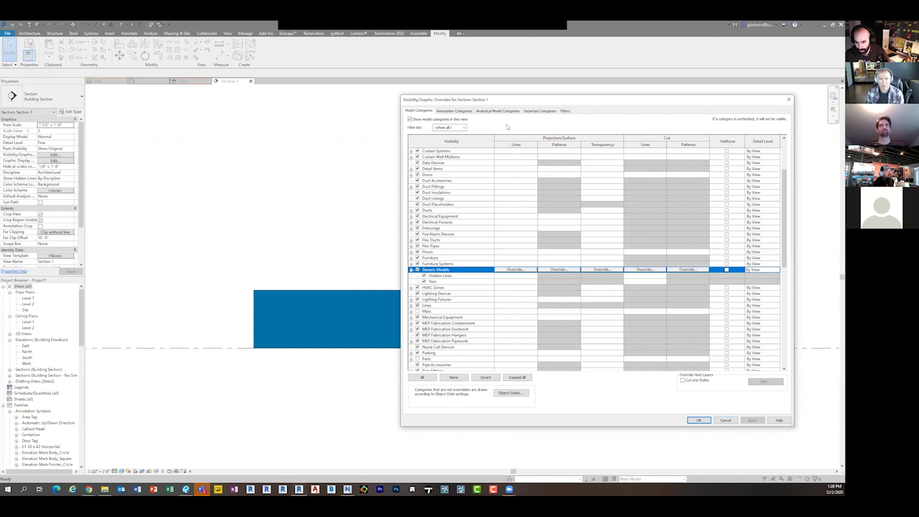
# Create a new rule-based view filter named Fish Tank
pyautogui.click(565, 112)
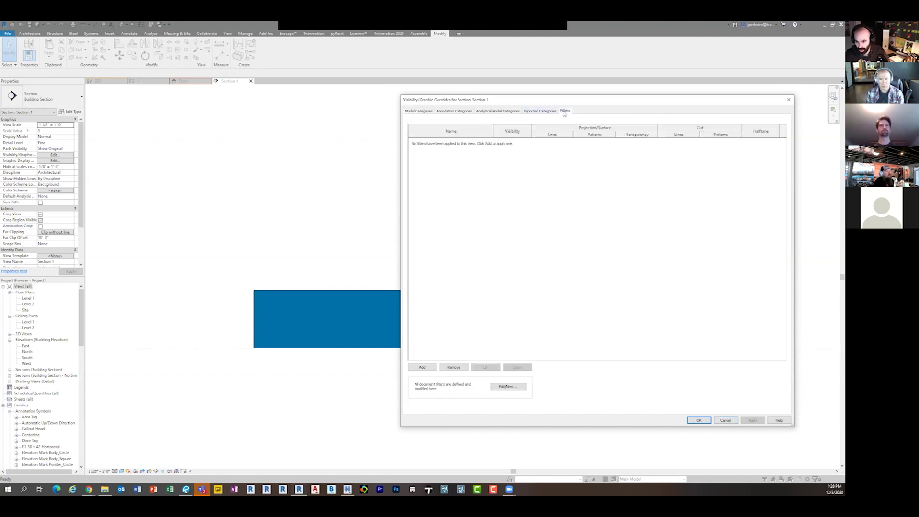
pyautogui.click(422, 367)
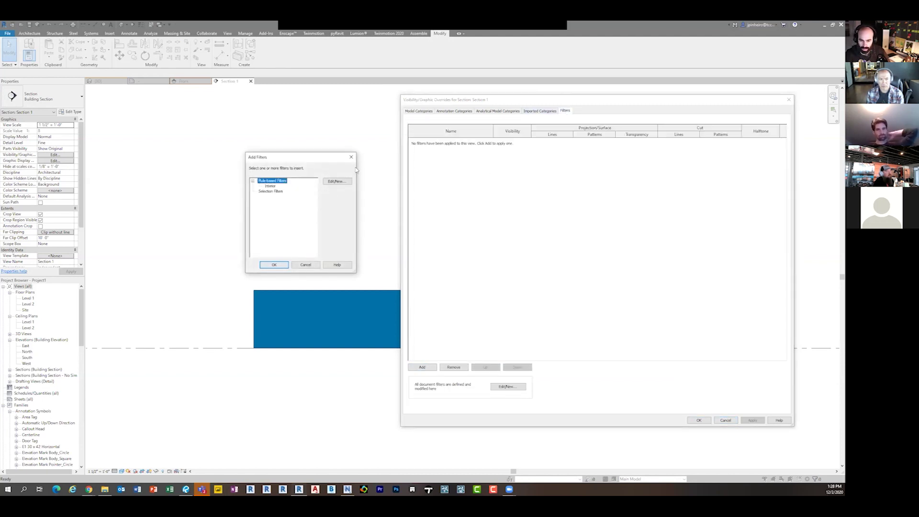
pyautogui.click(337, 181)
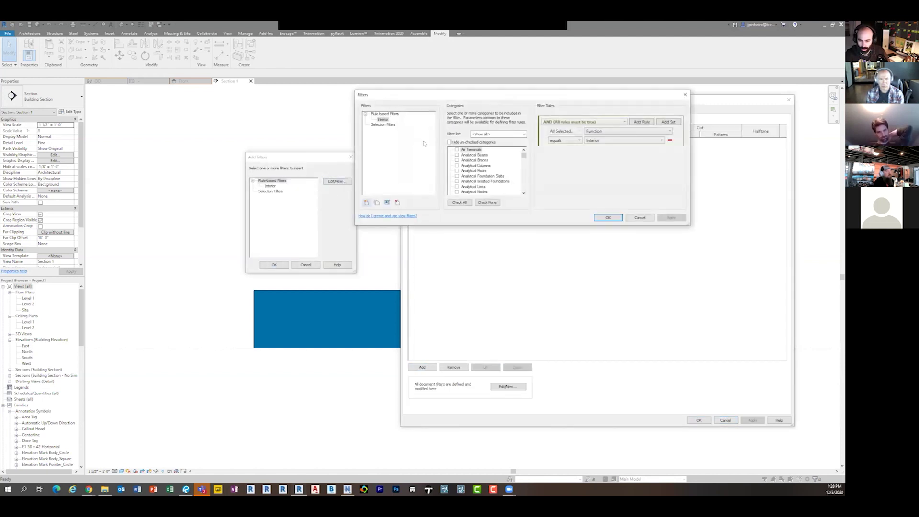
pyautogui.click(366, 202)
pyautogui.moveTo(470, 247); pyautogui.dragTo(464, 220)
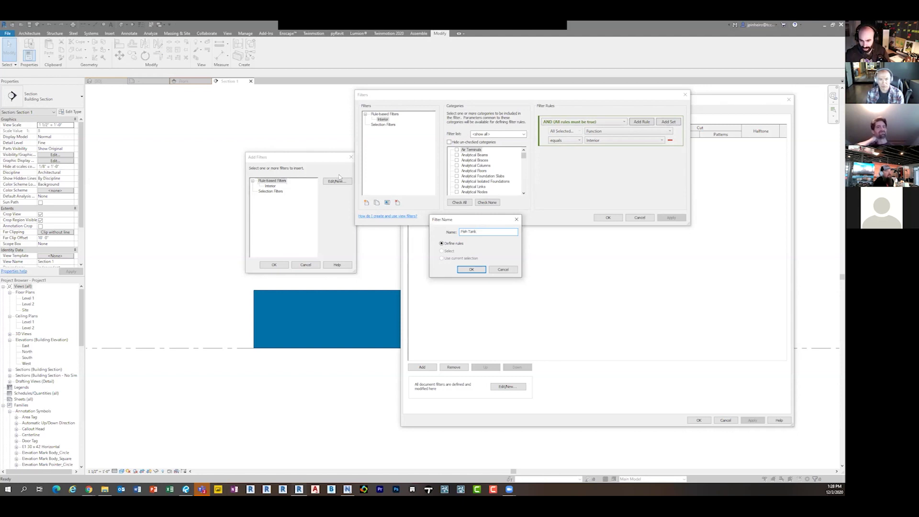
pyautogui.moveTo(495, 220); pyautogui.dragTo(540, 183)
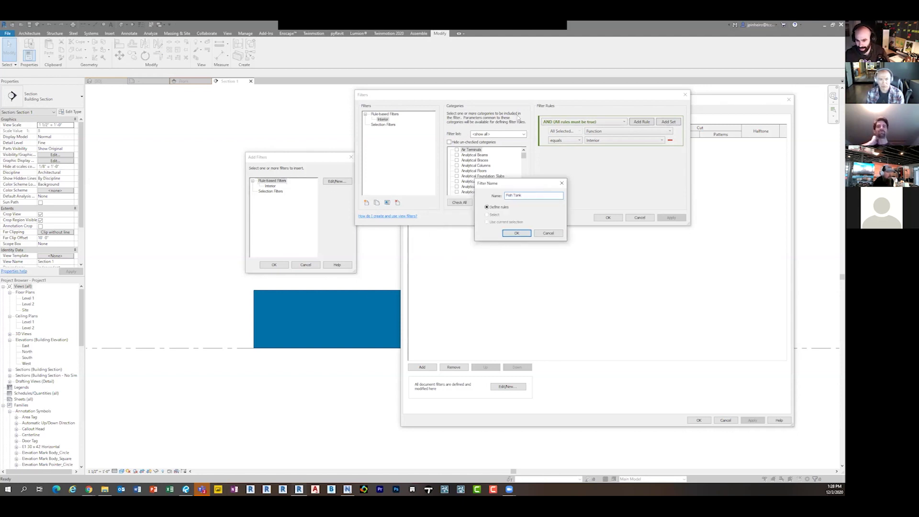
pyautogui.click(517, 233)
# Limit the Fish Tank filter to Generic Models with the rule Family Name equals Family1
pyautogui.click(474, 160)
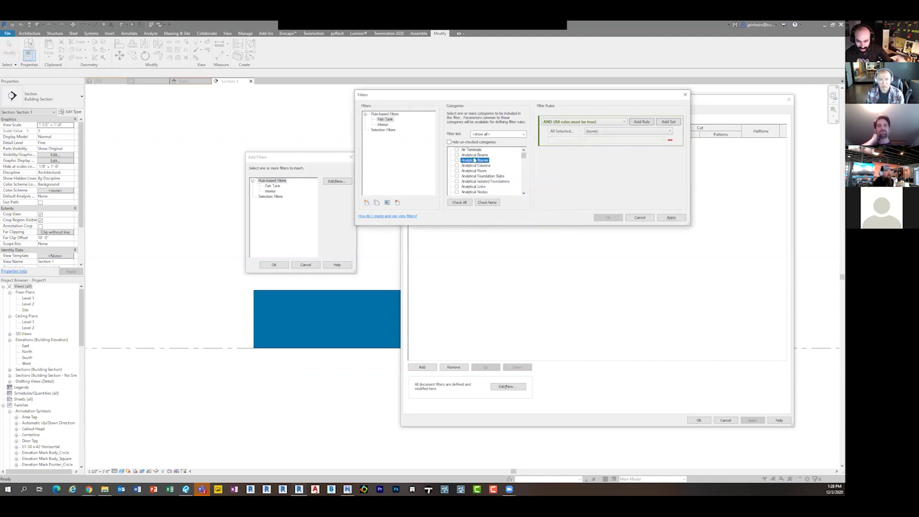
pyautogui.press('g')
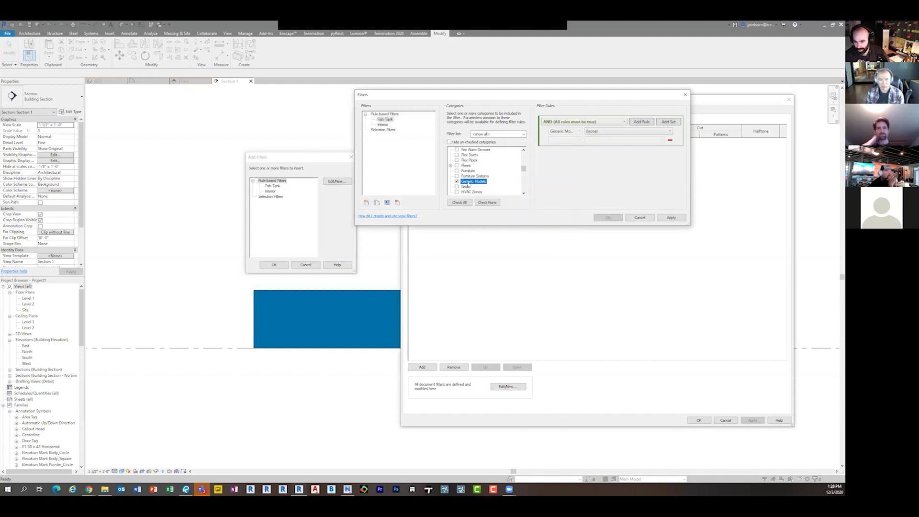
pyautogui.moveTo(561, 98); pyautogui.dragTo(525, 83)
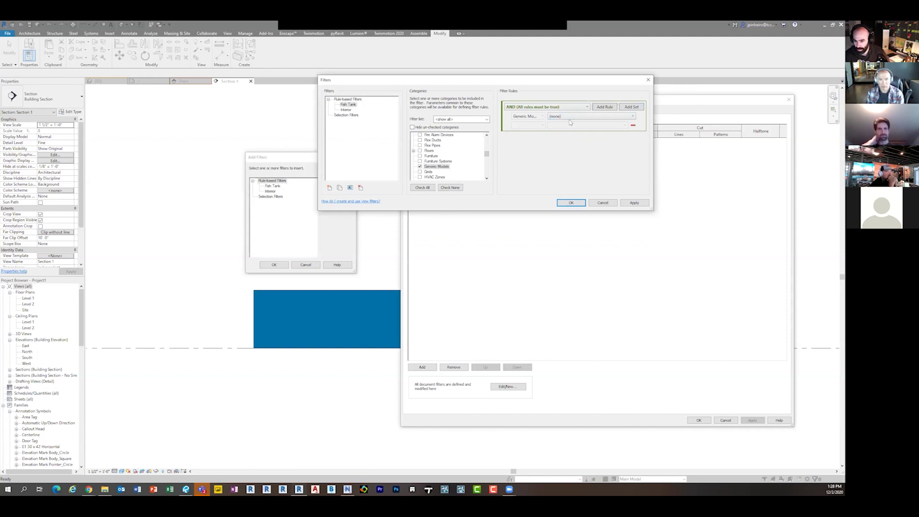
pyautogui.click(572, 121)
pyautogui.scroll(-5, 624, 229)
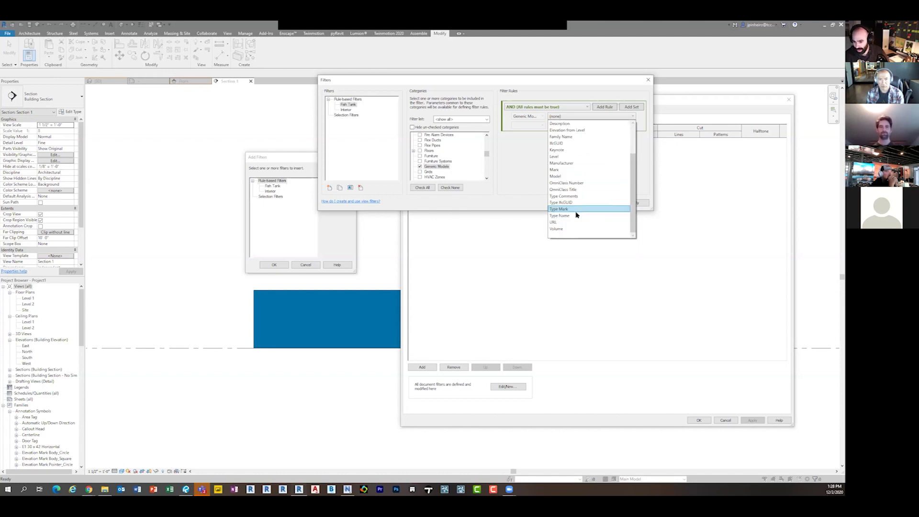
pyautogui.scroll(2, 579, 201)
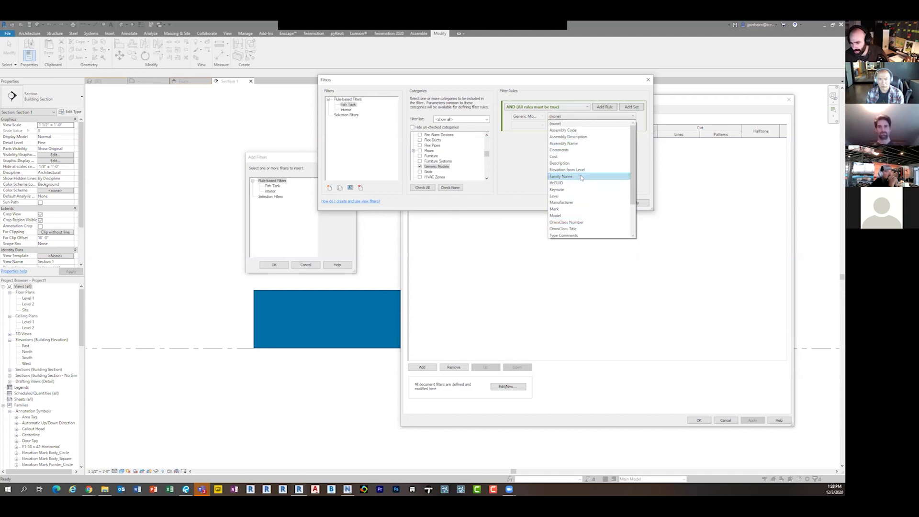
pyautogui.click(581, 177)
pyautogui.click(542, 125)
pyautogui.click(530, 133)
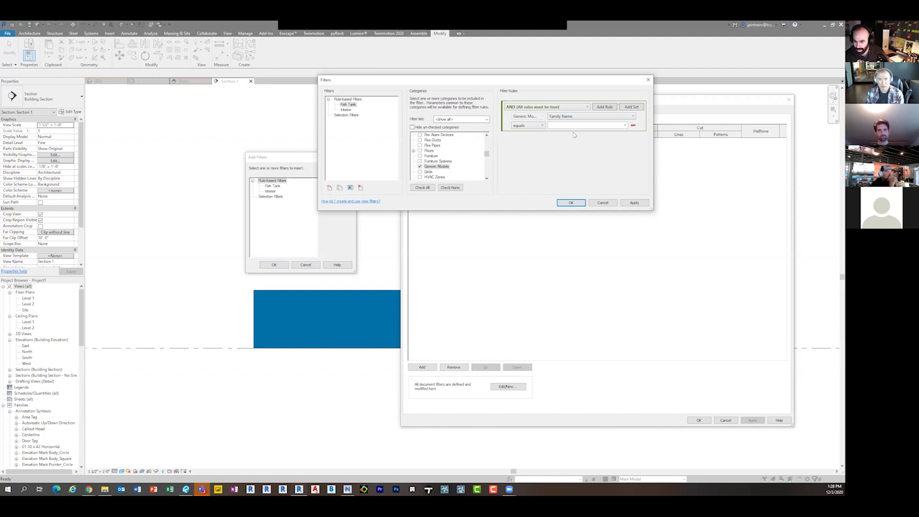
pyautogui.click(625, 125)
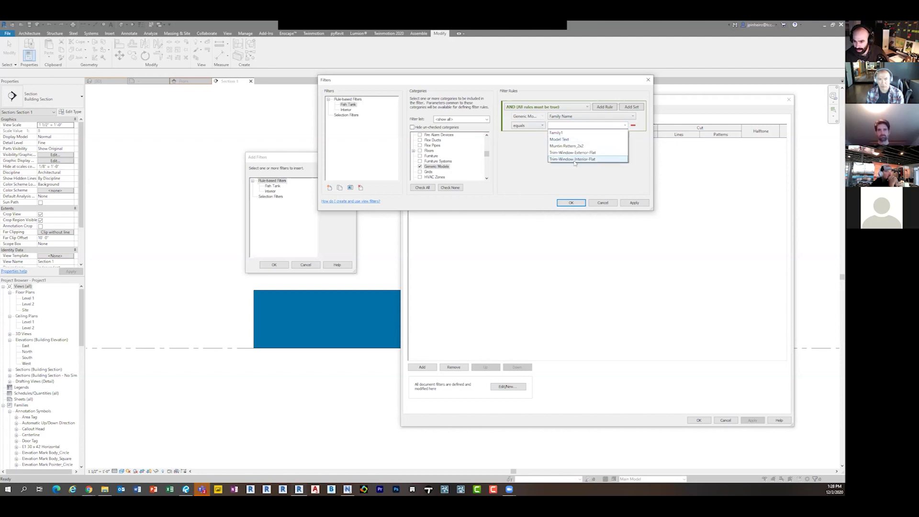
pyautogui.click(563, 136)
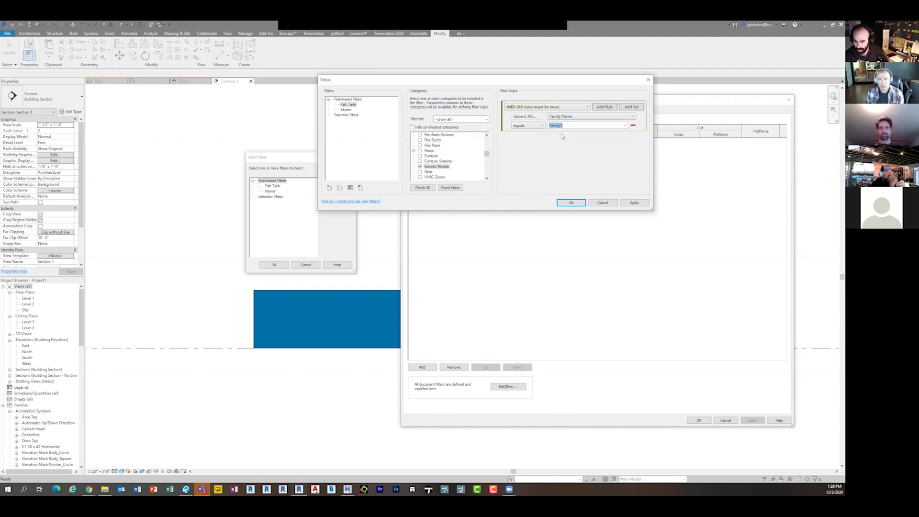
pyautogui.click(567, 204)
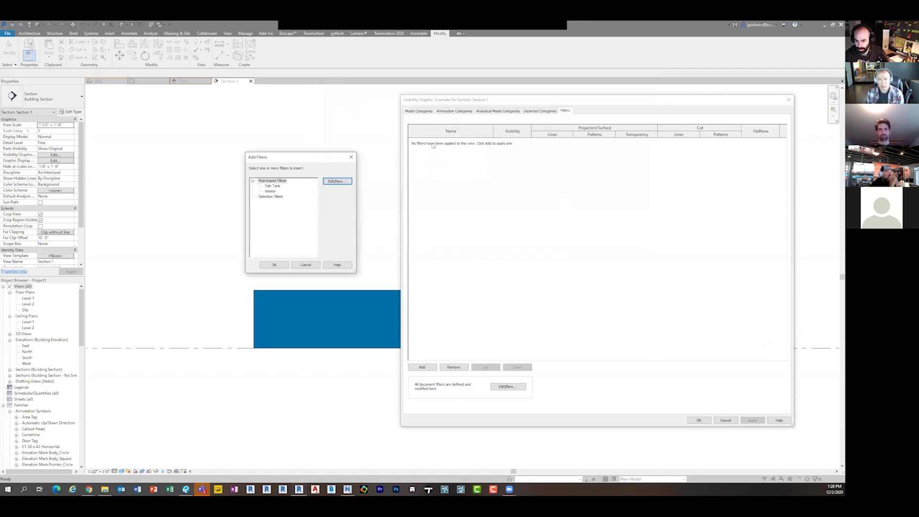
# Add the Fish Tank filter to the section view and override its surface transparency to 50%
pyautogui.click(272, 186)
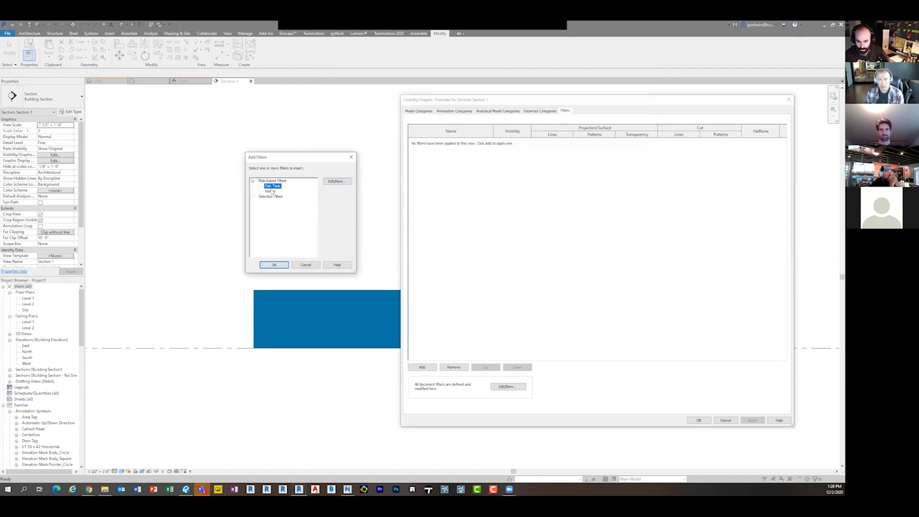
pyautogui.click(274, 265)
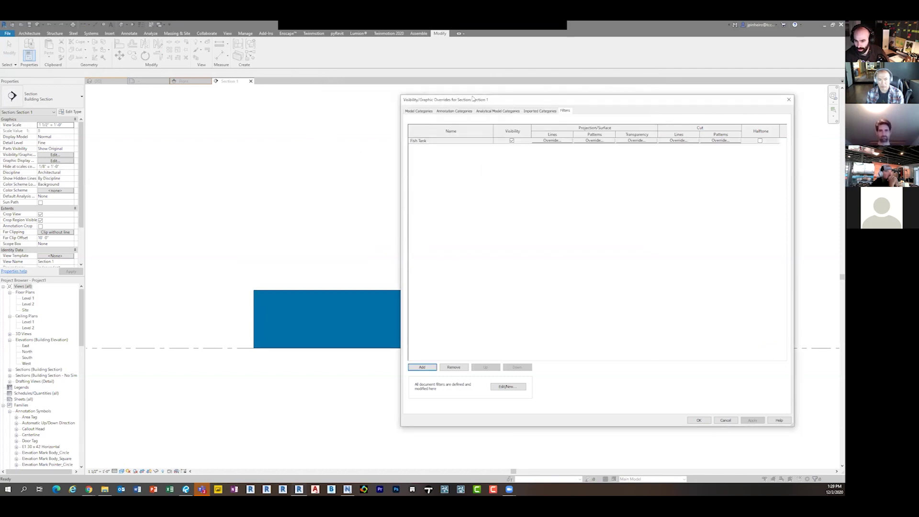
pyautogui.moveTo(473, 99); pyautogui.dragTo(427, 94)
pyautogui.click(472, 135)
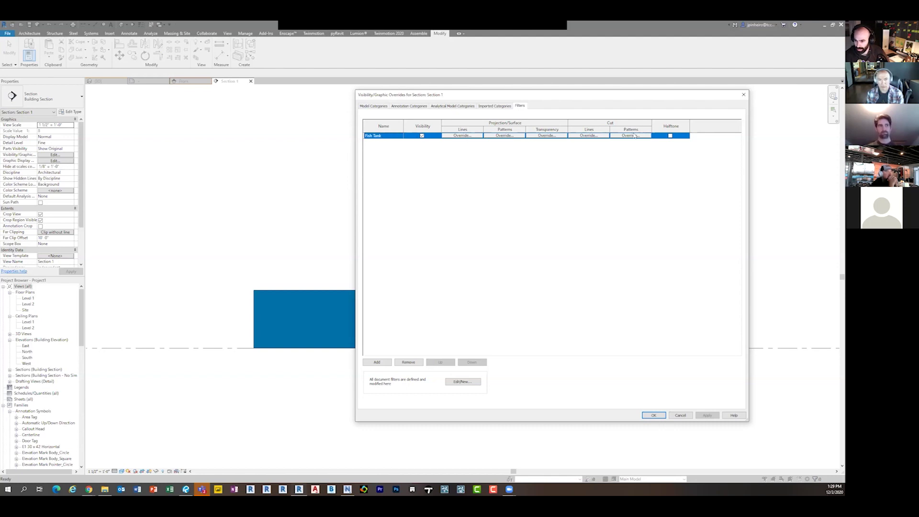
pyautogui.click(558, 136)
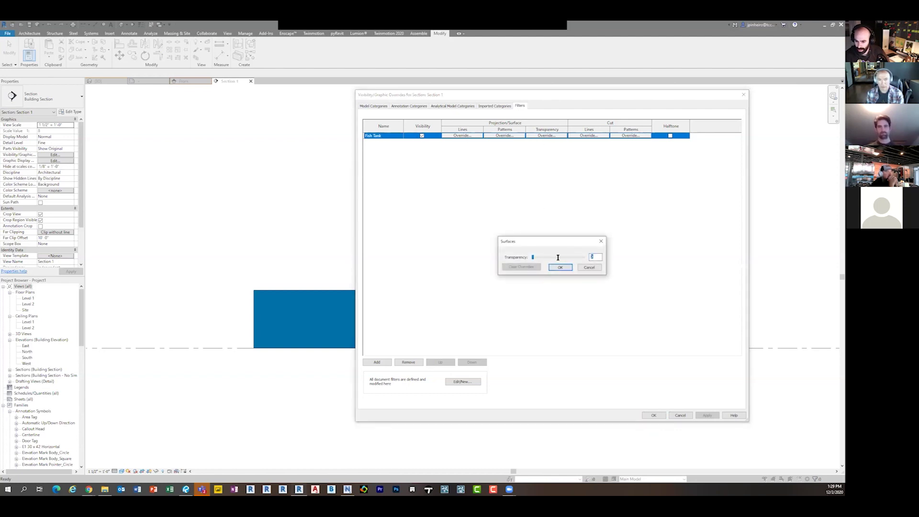
pyautogui.click(562, 267)
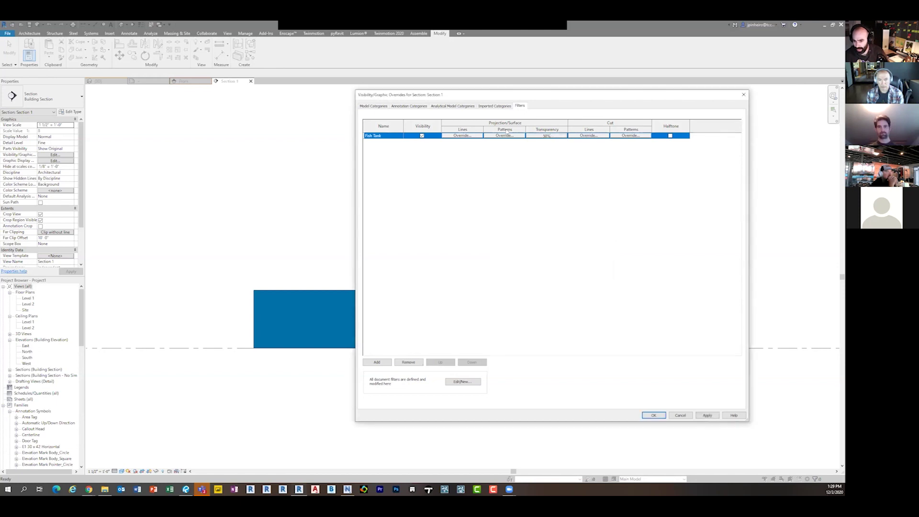
# Override the Fish Tank filter's projection lines with the Aligning Line pattern and apply the overrides to the section
pyautogui.click(461, 136)
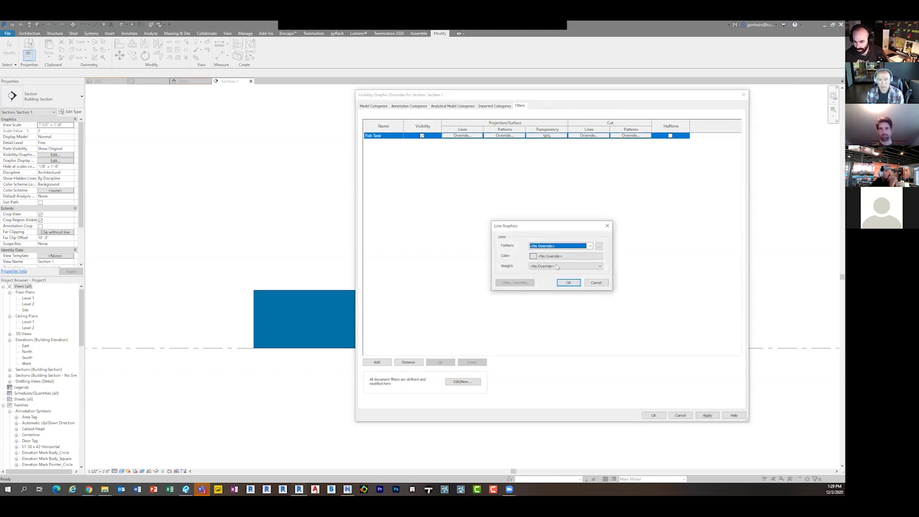
pyautogui.click(556, 266)
pyautogui.click(566, 256)
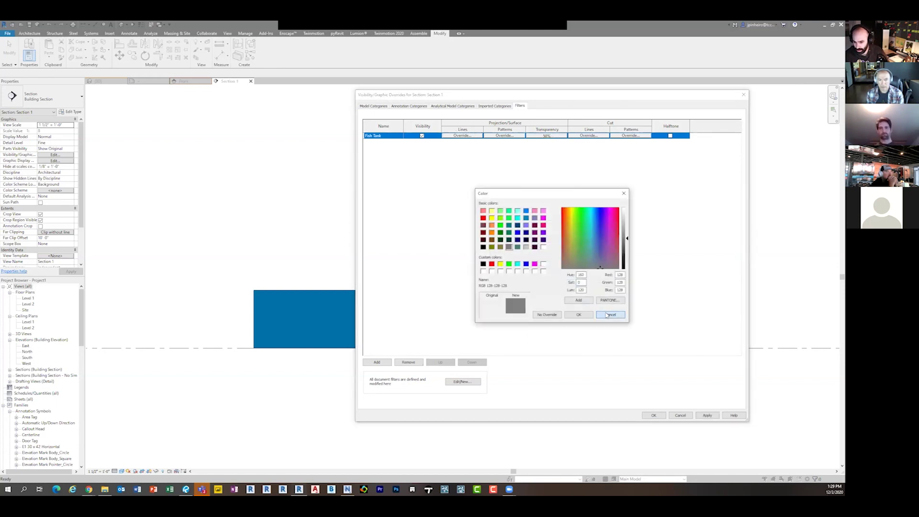
pyautogui.click(607, 315)
pyautogui.click(569, 245)
pyautogui.click(570, 268)
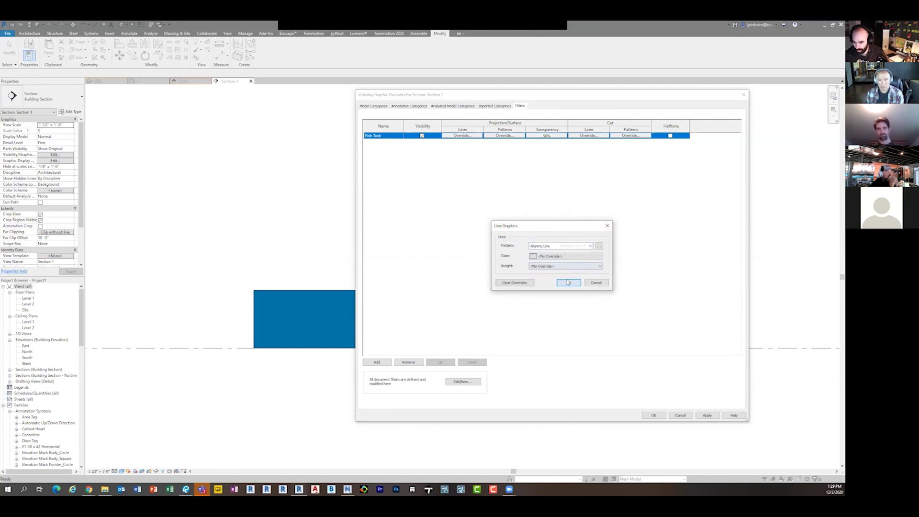
pyautogui.click(568, 282)
pyautogui.click(705, 414)
pyautogui.click(652, 415)
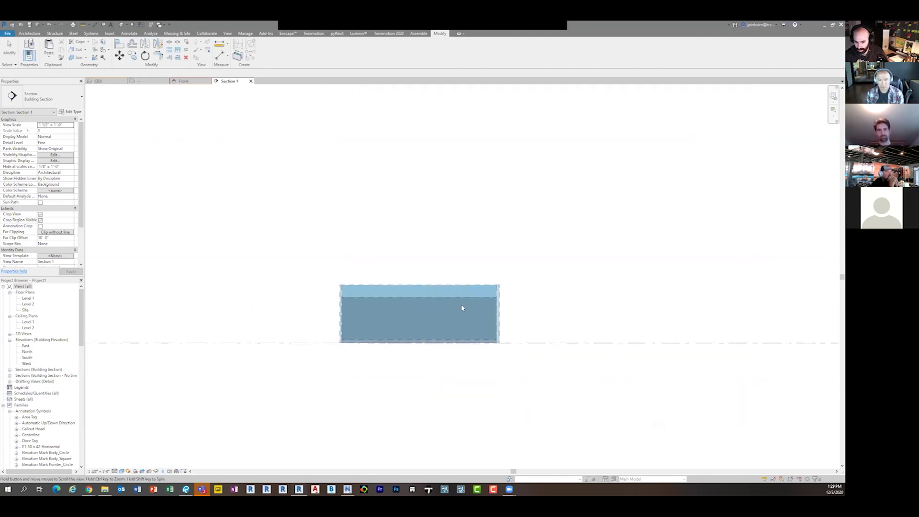
pyautogui.scroll(2, 355, 323)
pyautogui.scroll(1, 356, 324)
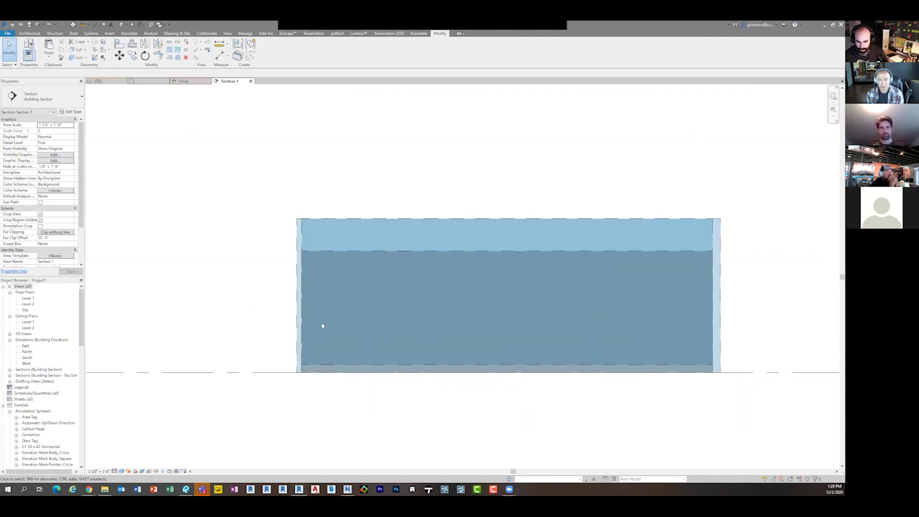
# Open the Level 1 floor plan
pyautogui.click(28, 298)
pyautogui.doubleClick(25, 298)
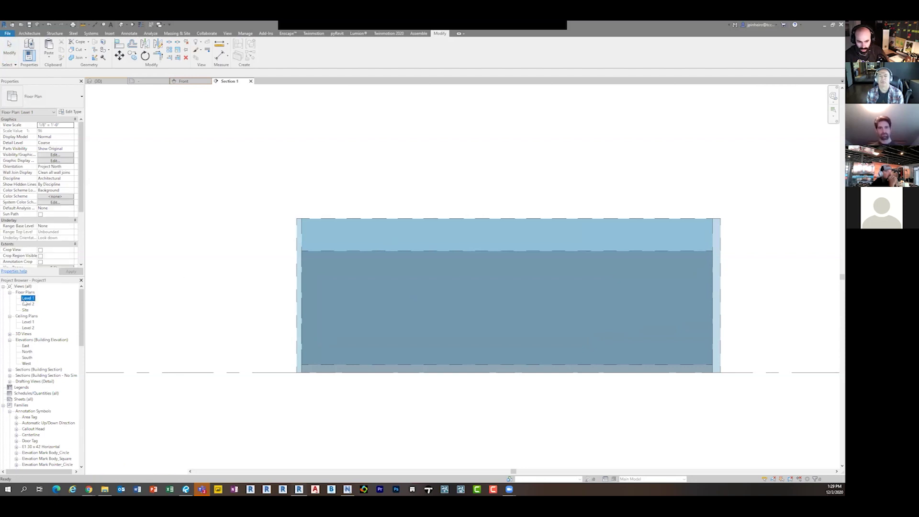
pyautogui.scroll(-2, 401, 296)
pyautogui.scroll(3, 401, 296)
pyautogui.scroll(1, 400, 293)
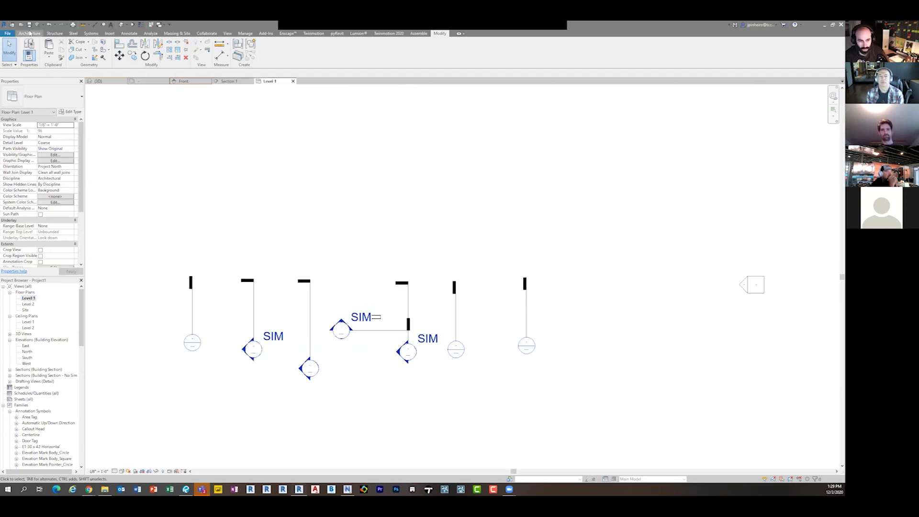
pyautogui.click(30, 33)
pyautogui.click(72, 46)
pyautogui.click(54, 98)
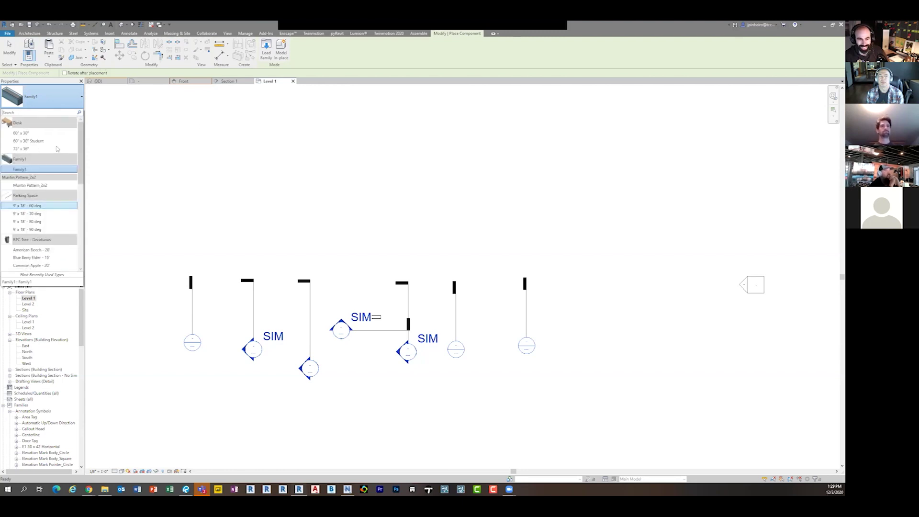
pyautogui.press('Escape')
pyautogui.press('Escape')
# Place two W10X49 structural columns behind the fish tank in the Level 1 plan
pyautogui.scroll(3, 358, 282)
pyautogui.moveTo(381, 287); pyautogui.dragTo(323, 232, button='middle')
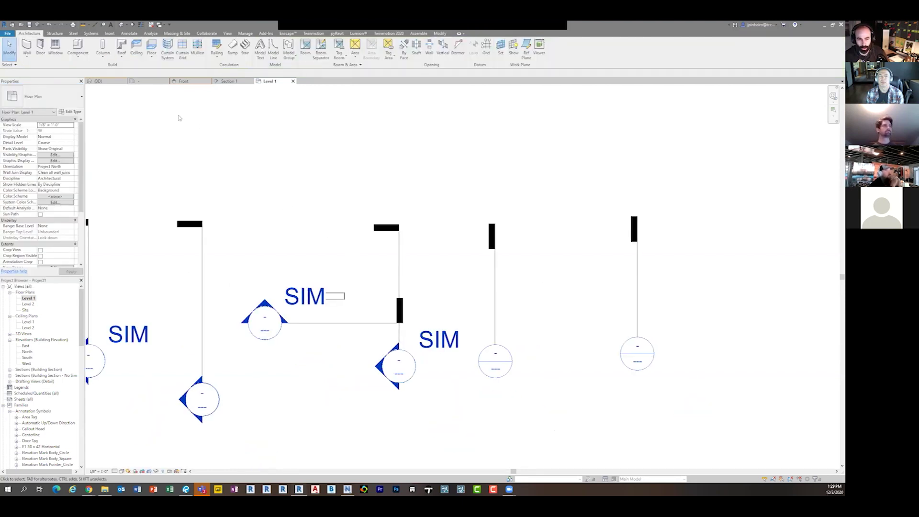
pyautogui.moveTo(211, 129); pyautogui.dragTo(253, 144, button='middle')
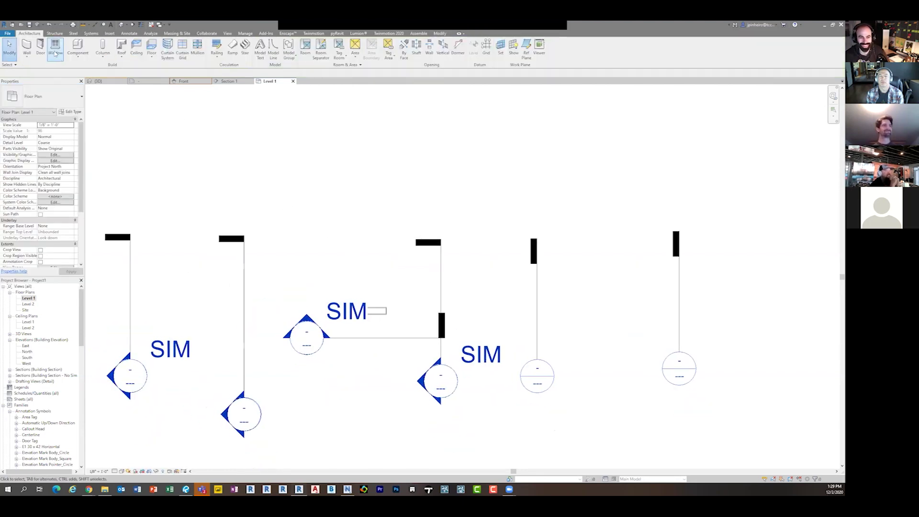
pyautogui.click(102, 47)
pyautogui.scroll(3, 369, 294)
pyautogui.click(358, 281)
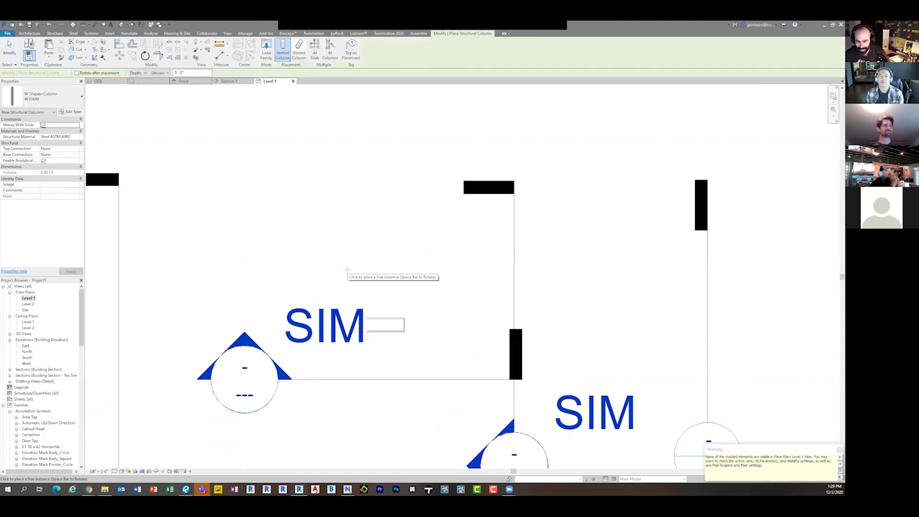
pyautogui.press('Escape')
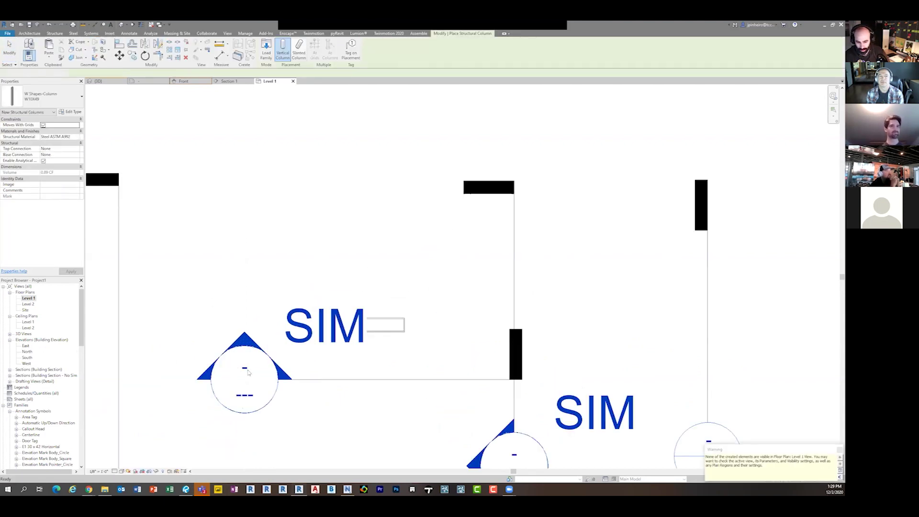
# Open the section through the tank and examine how the transparent tank displays next to the structural columns
pyautogui.doubleClick(248, 372)
pyautogui.scroll(-5, 455, 349)
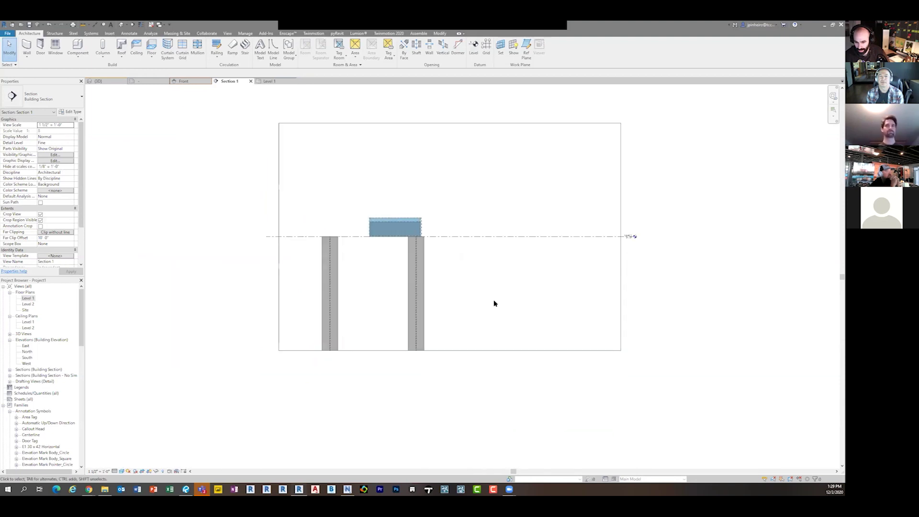
pyautogui.moveTo(500, 303); pyautogui.dragTo(289, 254)
pyautogui.scroll(5, 494, 295)
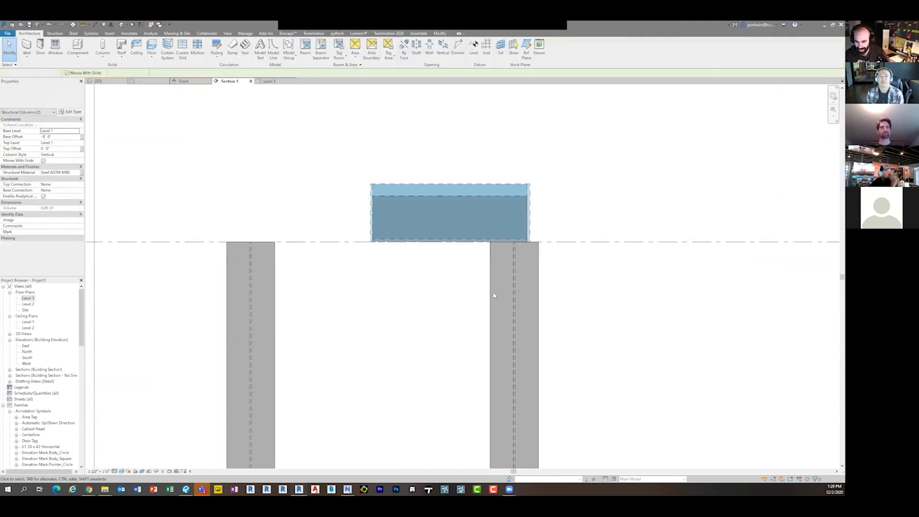
pyautogui.press('Escape')
pyautogui.scroll(2, 492, 278)
pyautogui.scroll(-2, 479, 256)
pyautogui.click(406, 187)
pyautogui.moveTo(320, 185); pyautogui.dragTo(292, 189, button='middle')
pyautogui.click(291, 189)
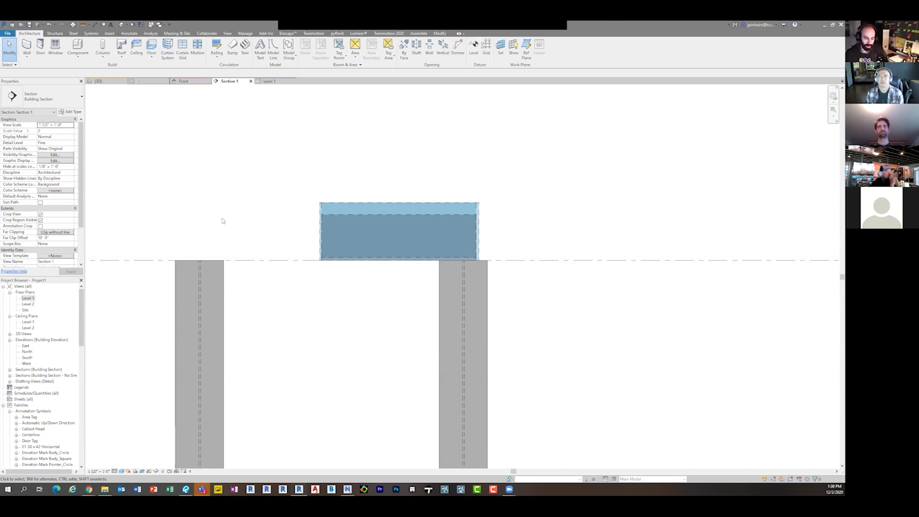
pyautogui.scroll(1, 218, 212)
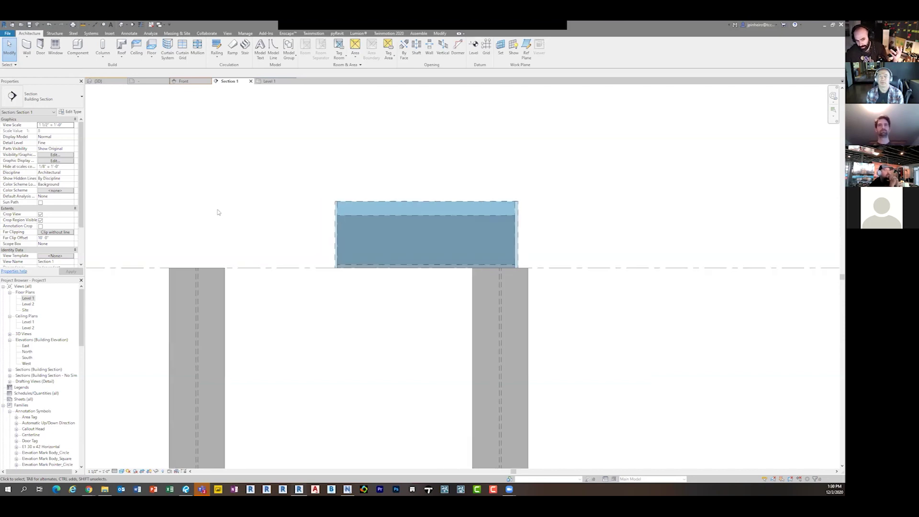
pyautogui.scroll(-1, 218, 213)
pyautogui.moveTo(252, 207); pyautogui.dragTo(257, 260, button='middle')
pyautogui.scroll(2, 293, 268)
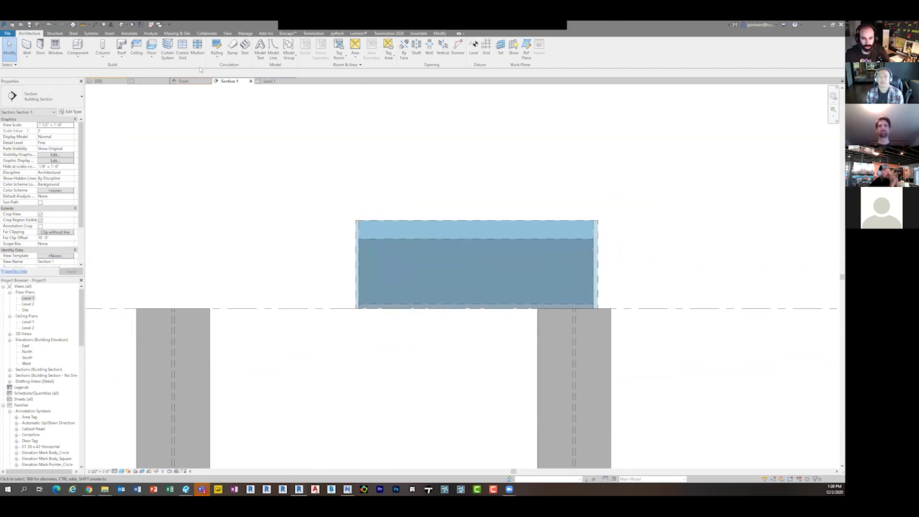
# Close the inactive views and review the Fish Tank filter overrides in Section 1's visibility/graphics settings
pyautogui.click(150, 26)
pyautogui.moveTo(245, 191); pyautogui.dragTo(253, 191, button='middle')
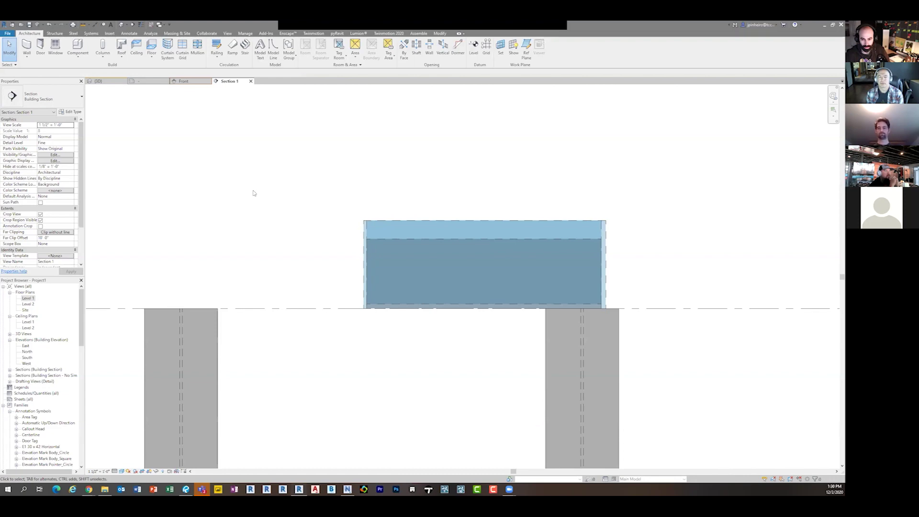
pyautogui.press('v')
pyautogui.press('g')
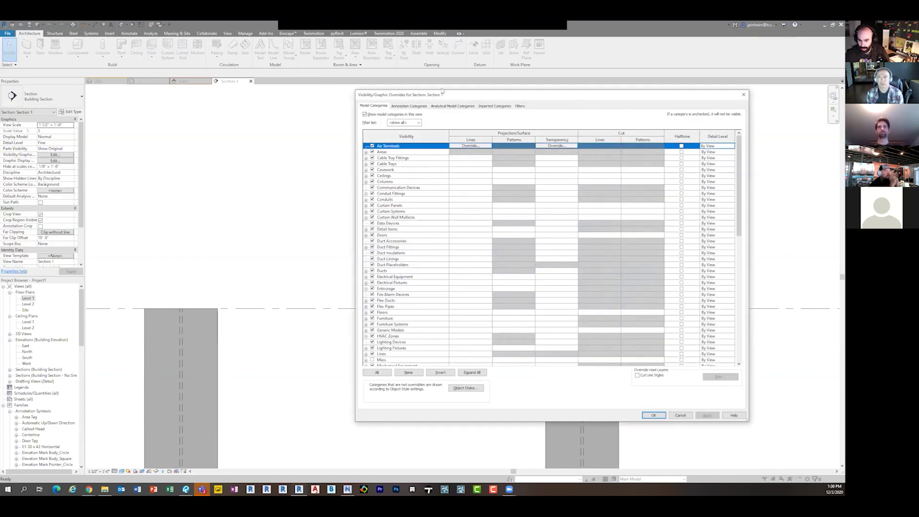
pyautogui.moveTo(449, 95); pyautogui.dragTo(445, 138)
pyautogui.click(431, 123)
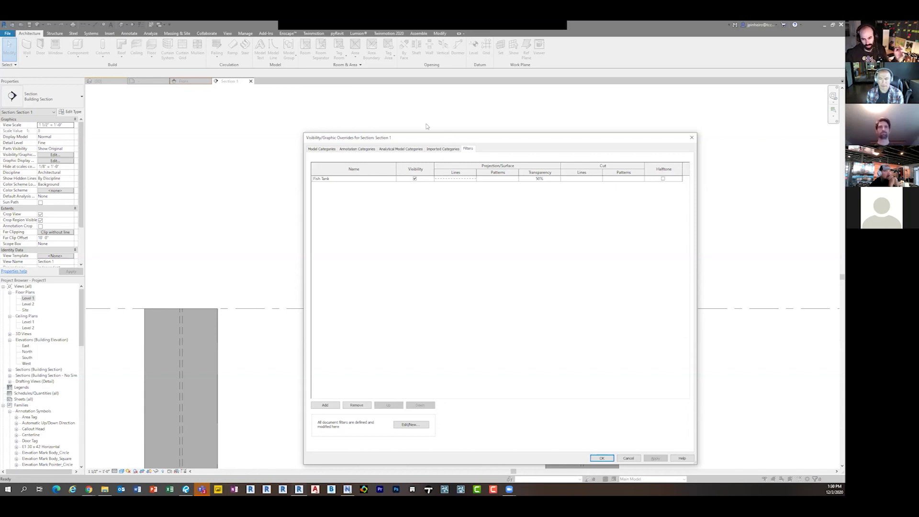
pyautogui.click(601, 458)
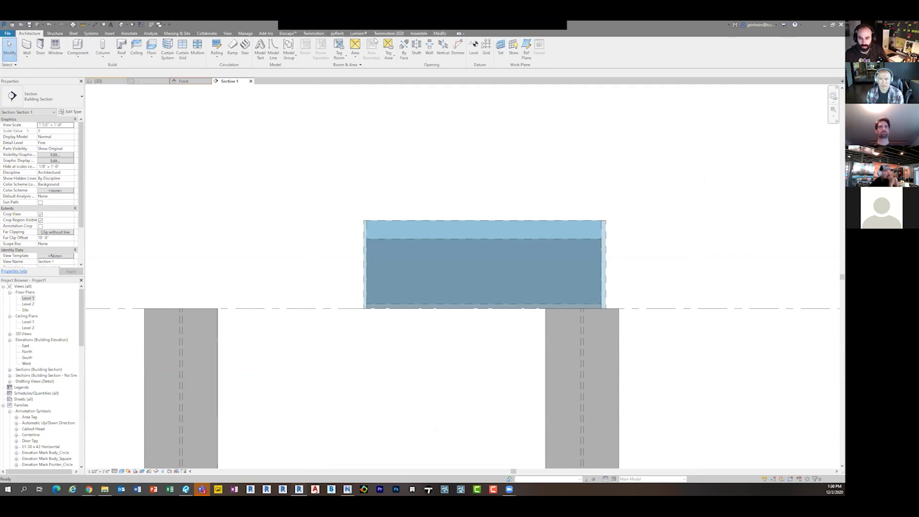
# Create a view template named Fish Tank View from the current section view
pyautogui.click(227, 33)
pyautogui.click(32, 53)
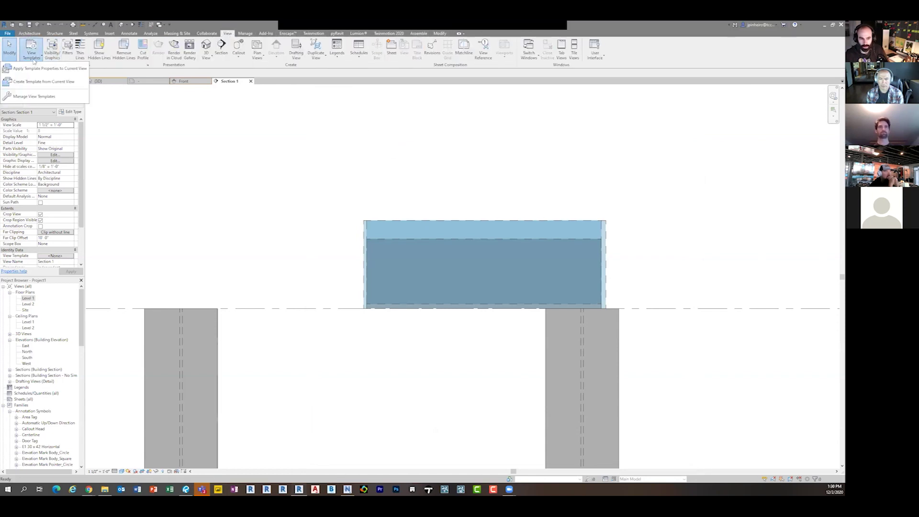
pyautogui.click(59, 81)
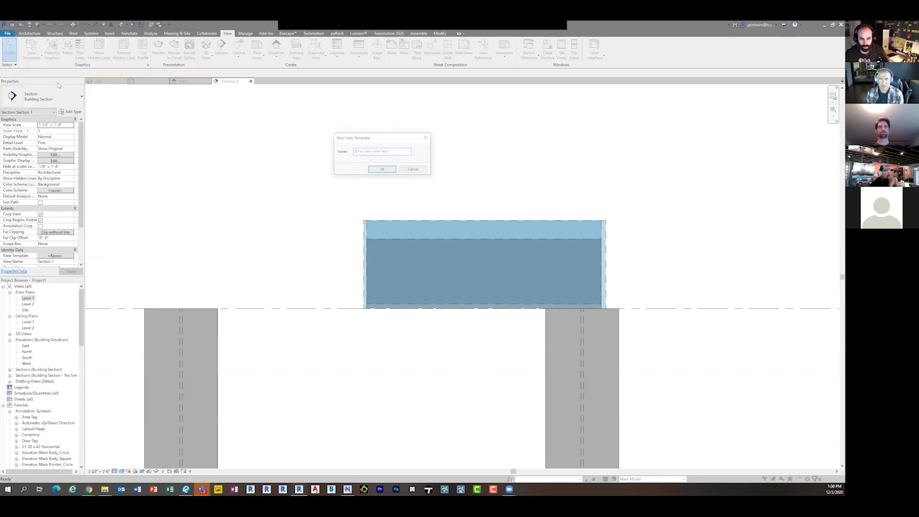
pyautogui.write('Fish Tank View')
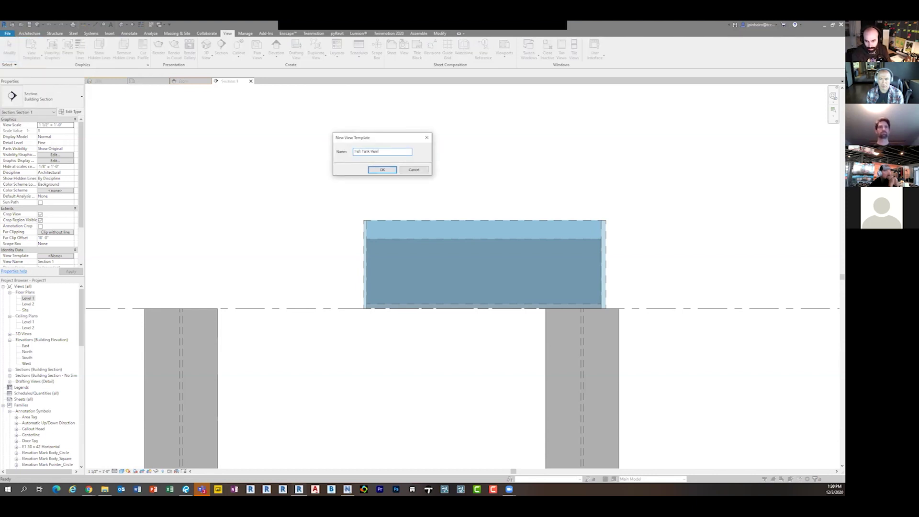
pyautogui.press('Return')
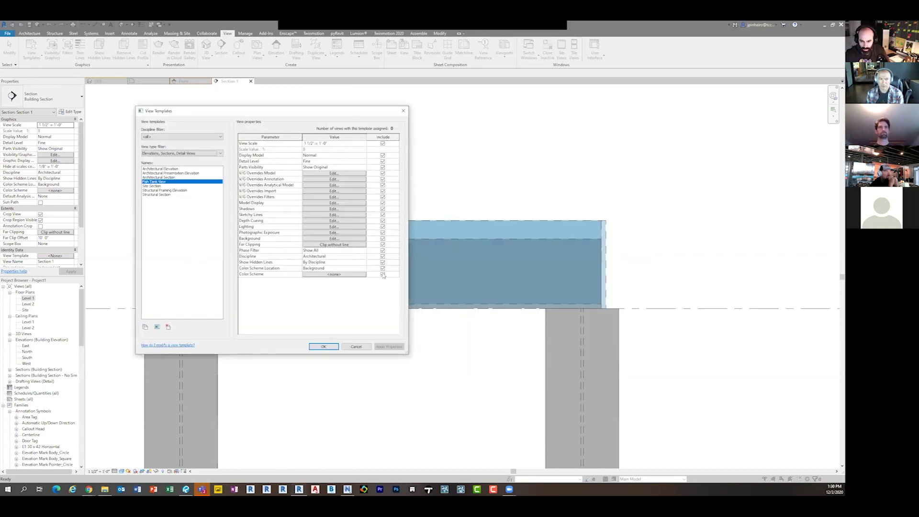
# Exclude every property from the Fish Tank View template except V/G Overrides Filters and save the template
pyautogui.click(382, 144)
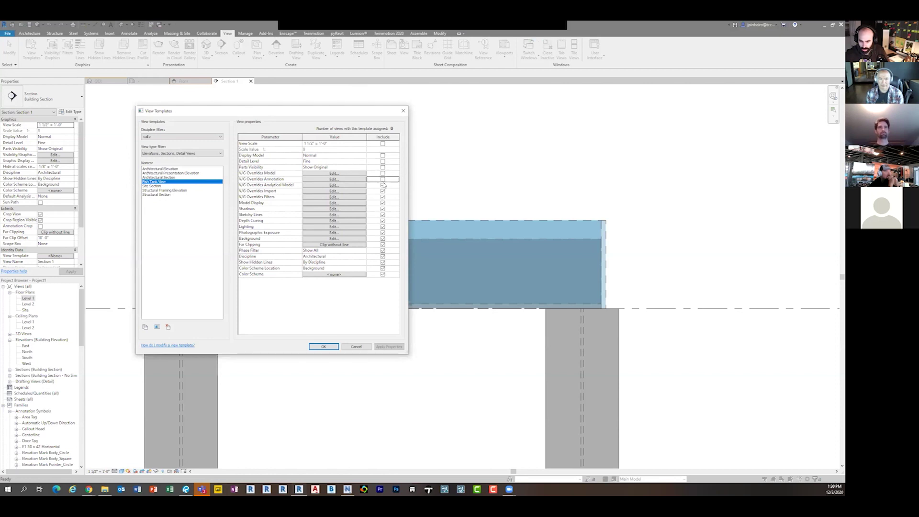
pyautogui.click(383, 185)
pyautogui.click(383, 190)
pyautogui.click(382, 197)
pyautogui.click(382, 202)
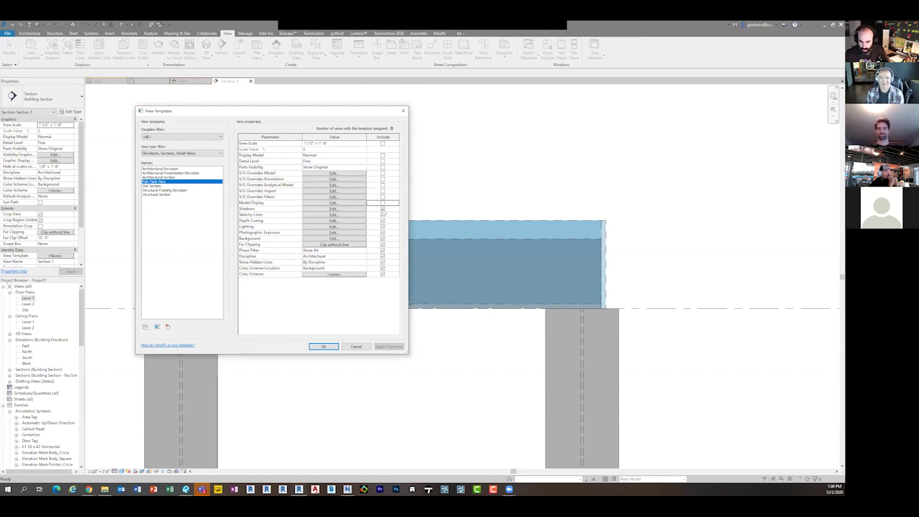
pyautogui.click(382, 215)
pyautogui.click(383, 220)
pyautogui.click(383, 226)
pyautogui.click(382, 232)
pyautogui.click(382, 238)
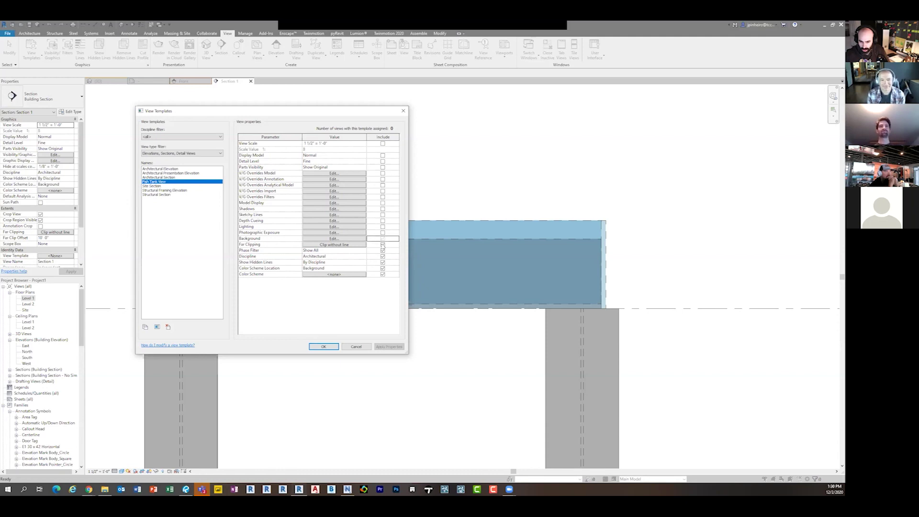
pyautogui.click(382, 245)
pyautogui.click(383, 250)
pyautogui.click(383, 256)
pyautogui.click(382, 262)
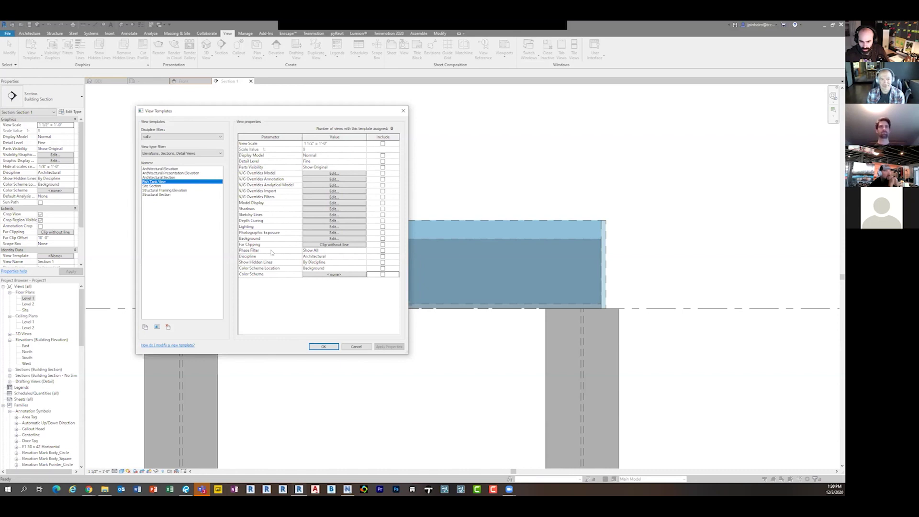
pyautogui.click(382, 196)
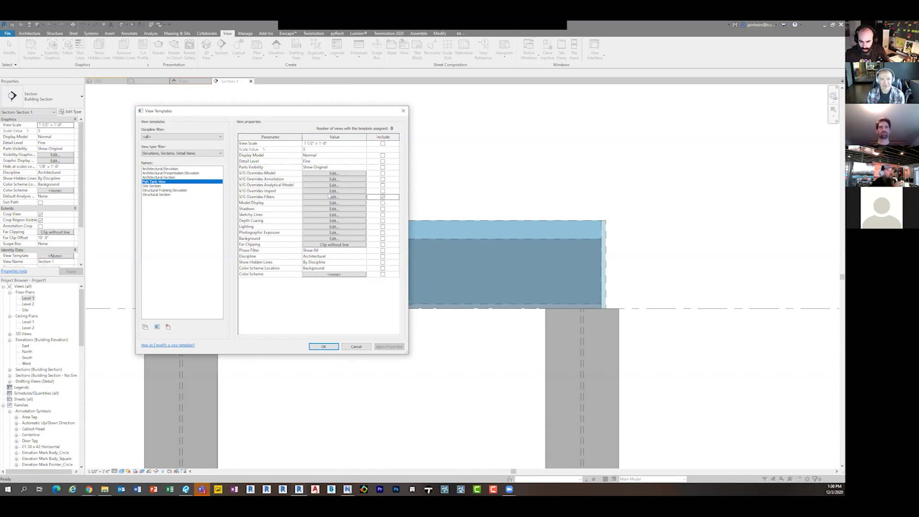
pyautogui.click(325, 349)
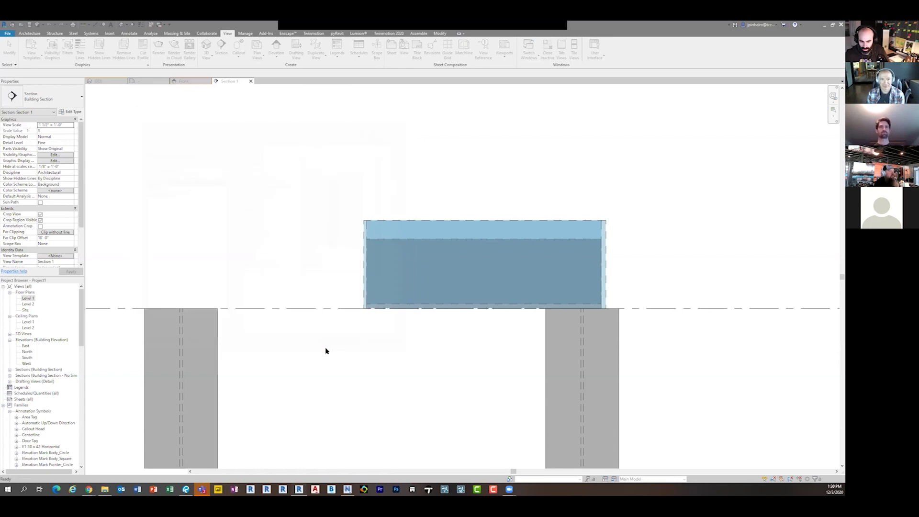
# In the Level 1 plan, shift the vertical SIM section marker closer to the tank and move the Section 2 line beside the tank
pyautogui.scroll(-2, 259, 255)
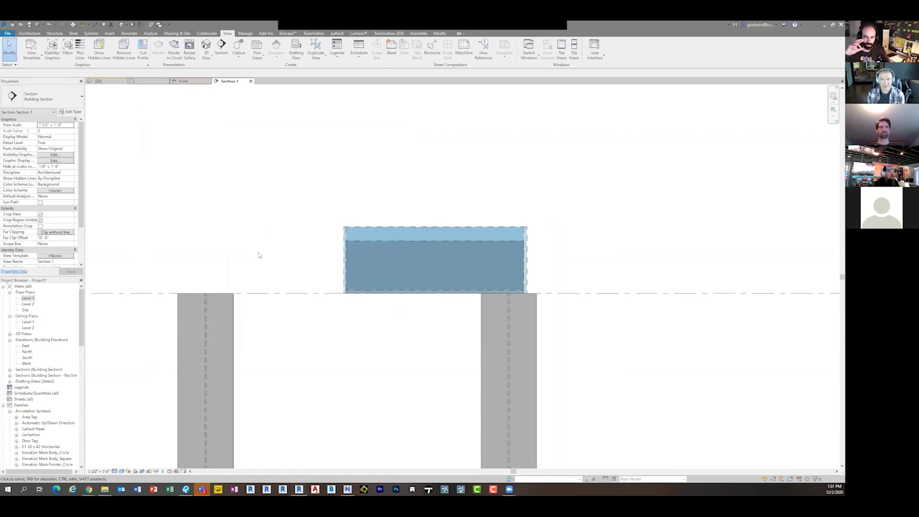
pyautogui.doubleClick(29, 298)
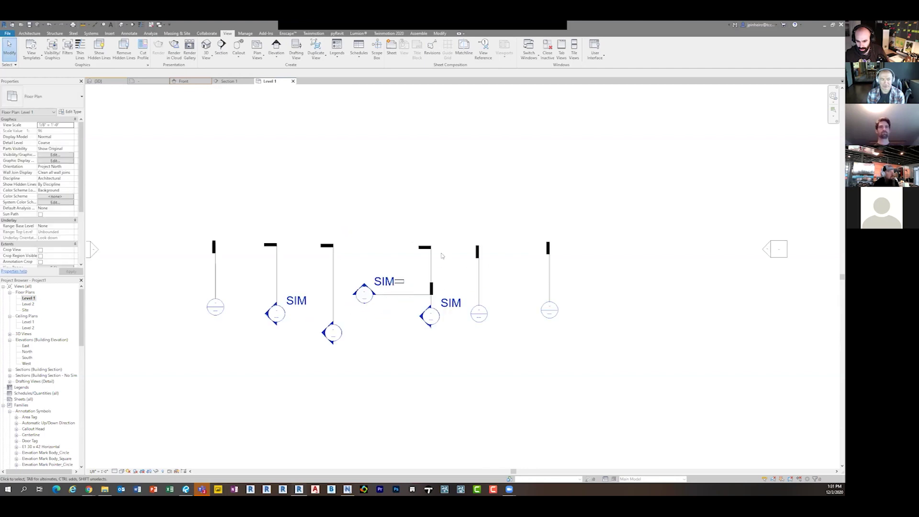
pyautogui.moveTo(431, 268)
pyautogui.mouseDown()
pyautogui.moveTo(398, 267)
pyautogui.moveTo(413, 266)
pyautogui.mouseUp()
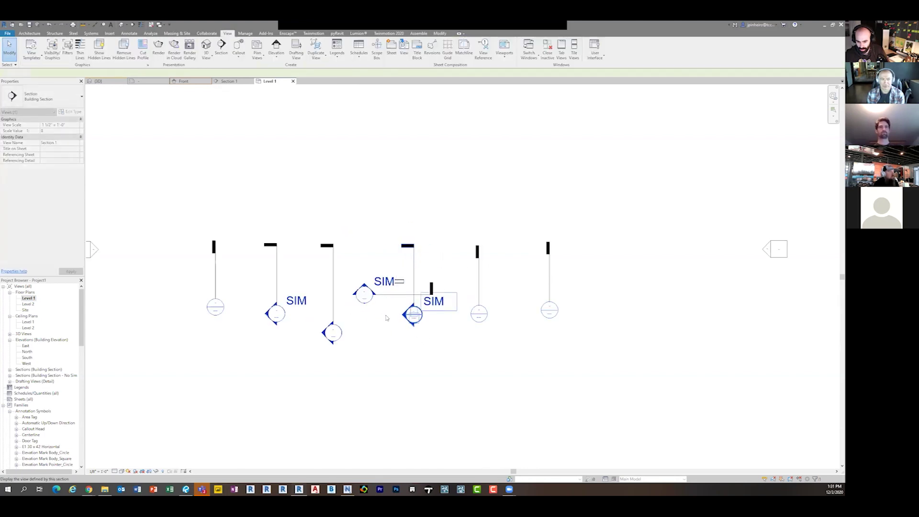
pyautogui.click(413, 314)
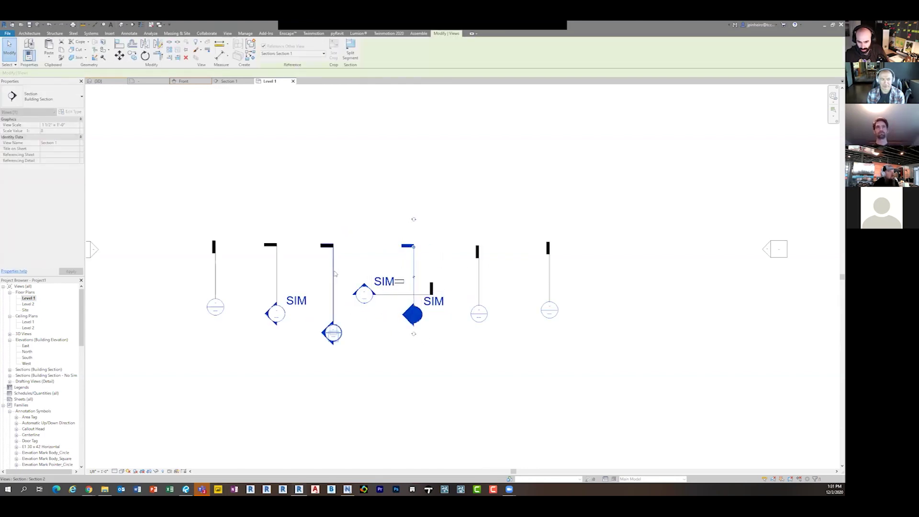
pyautogui.click(334, 274)
pyautogui.moveTo(340, 282); pyautogui.dragTo(415, 283)
# Open Section 2 and set it to Fine detail level with a shaded display
pyautogui.doubleClick(422, 329)
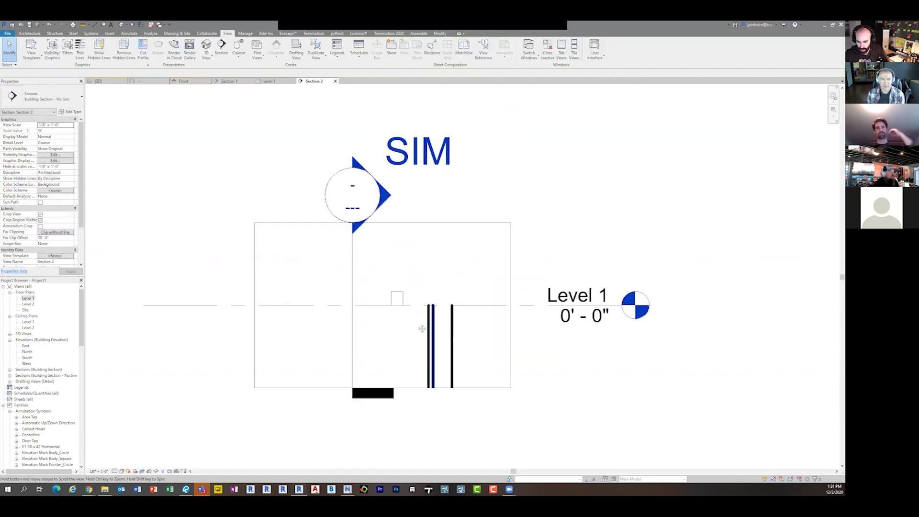
pyautogui.scroll(3, 442, 308)
pyautogui.click(115, 471)
pyautogui.click(123, 465)
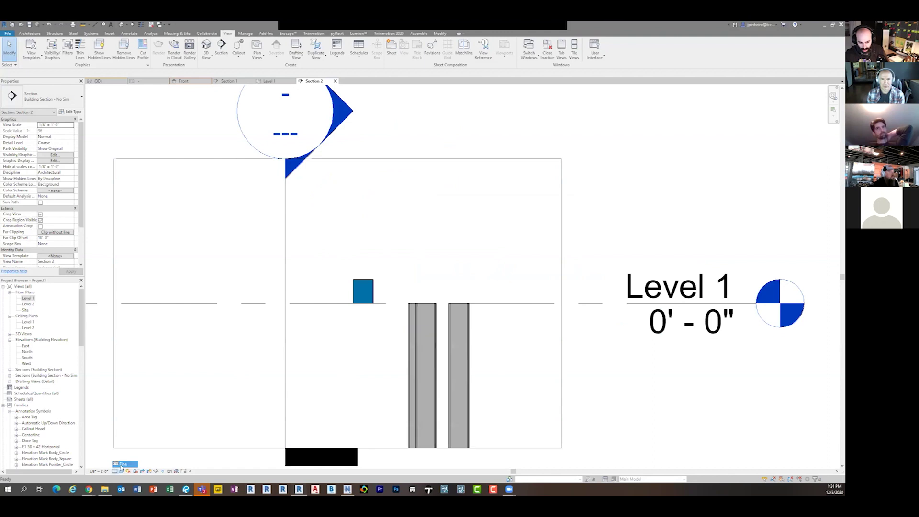
# Check Section 2's graphic display options without changing them and set a larger view scale
pyautogui.press('g')
pyautogui.press('d')
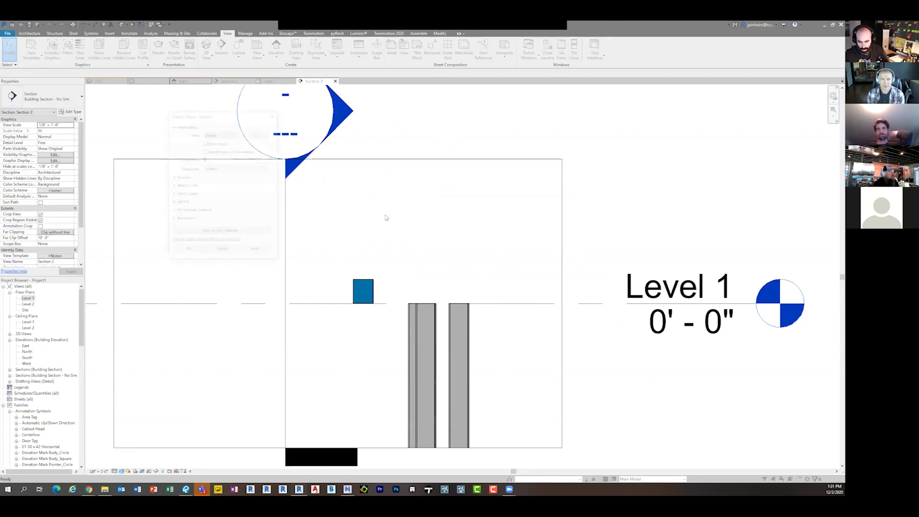
pyautogui.click(222, 251)
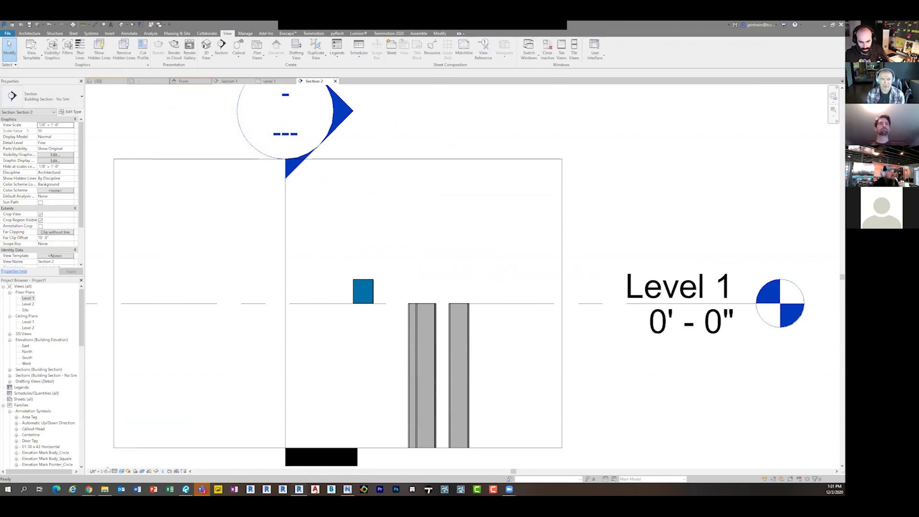
pyautogui.click(99, 471)
pyautogui.click(115, 289)
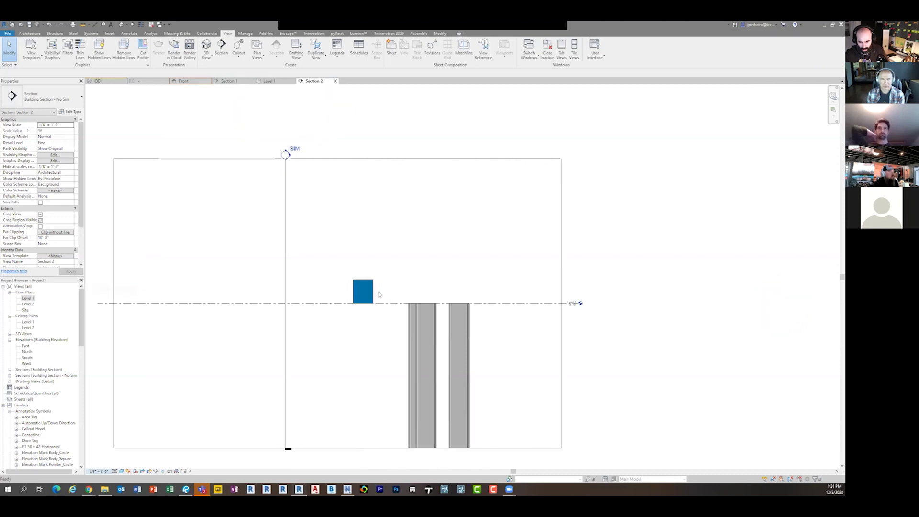
# Collapse the Families branch of the project tree and expand both building section groups to list Section 1 and Section 2
pyautogui.scroll(5, 383, 289)
pyautogui.scroll(-2, 451, 276)
pyautogui.click(28, 297)
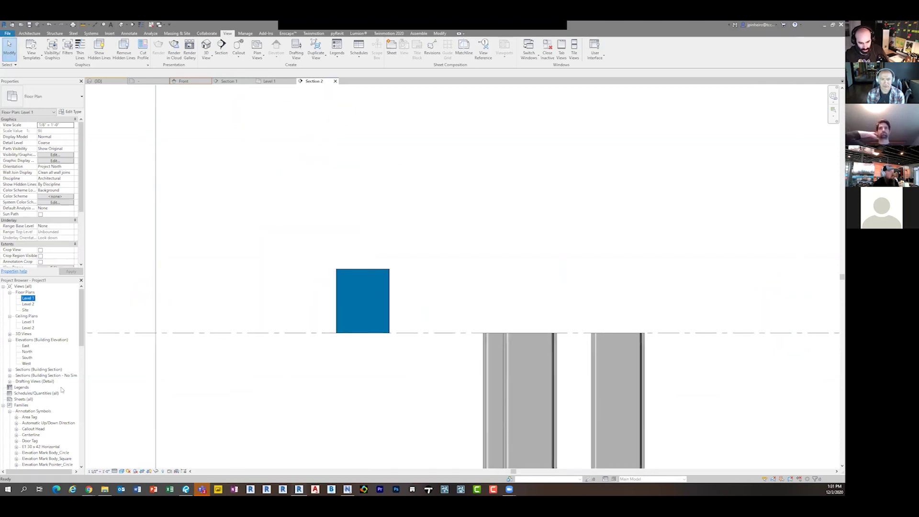
pyautogui.click(4, 405)
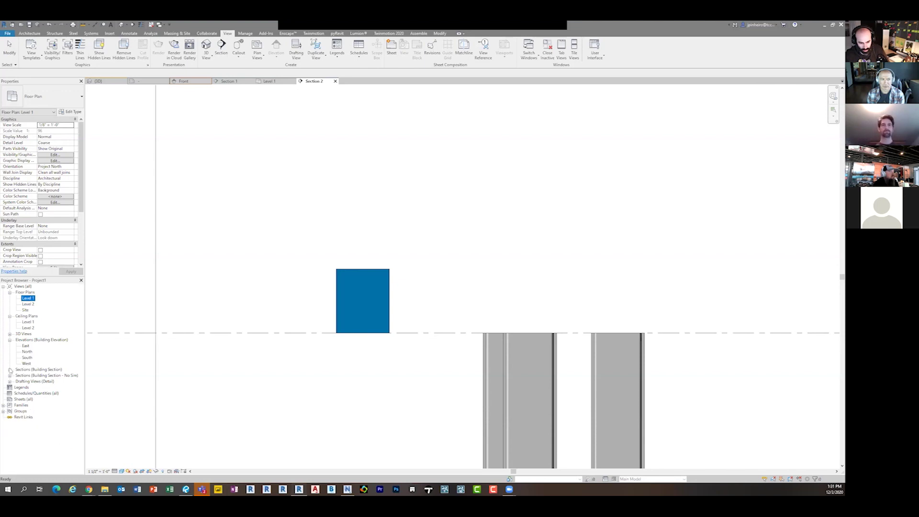
pyautogui.click(9, 370)
pyautogui.click(10, 381)
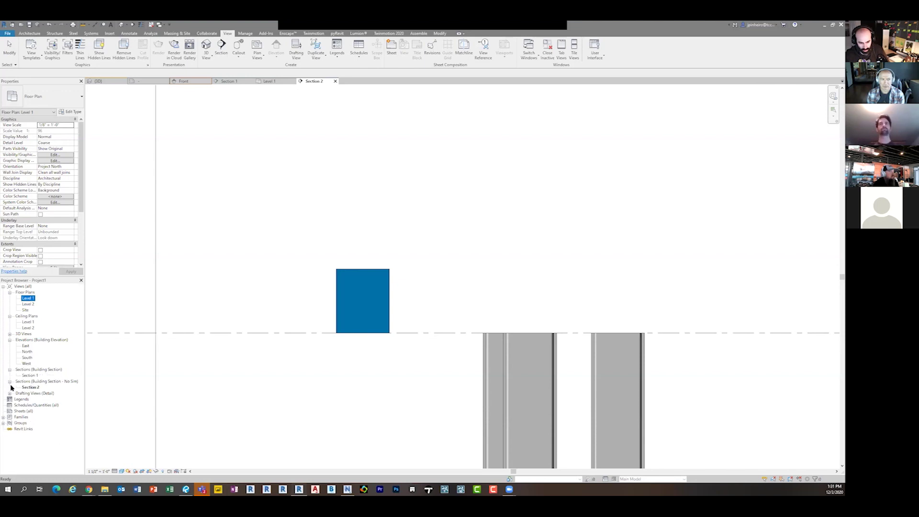
# Apply the properties of the Fish Tank View template to Section 2
pyautogui.click(30, 387)
pyautogui.rightClick(30, 387)
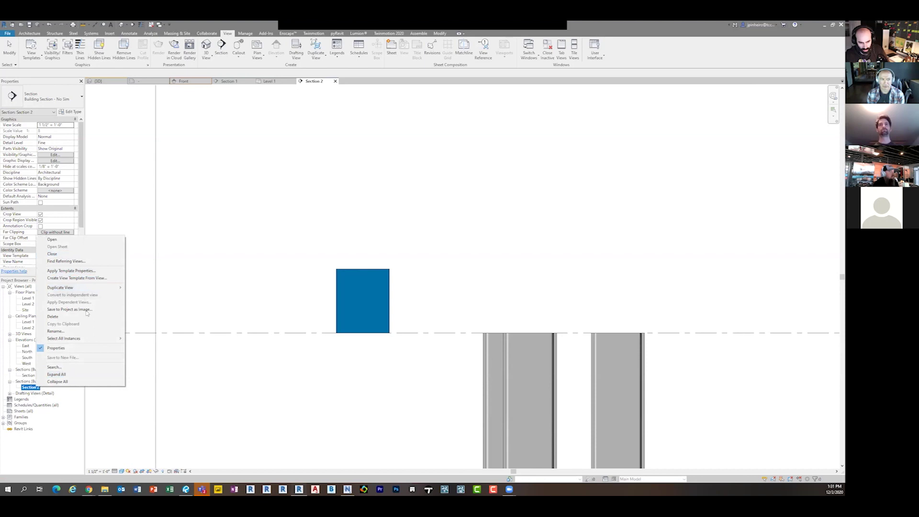
pyautogui.click(90, 271)
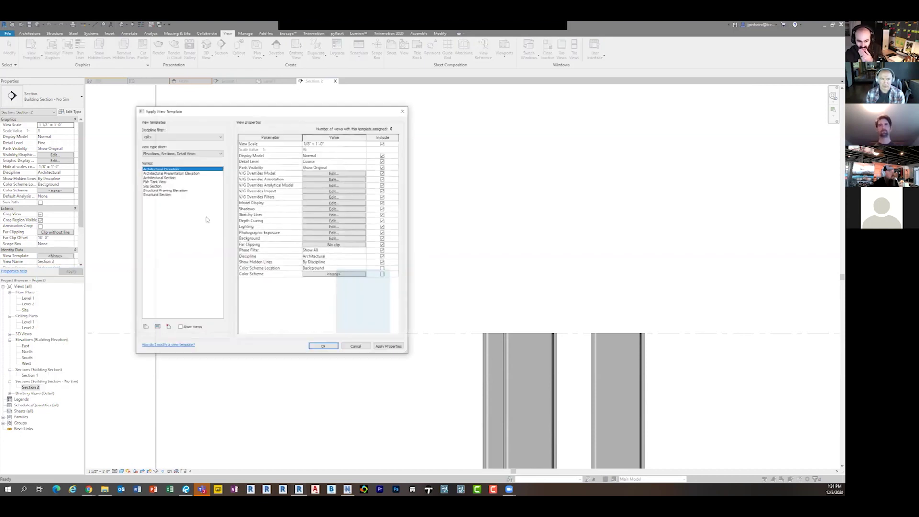
pyautogui.click(169, 182)
pyautogui.moveTo(213, 113); pyautogui.dragTo(166, 110)
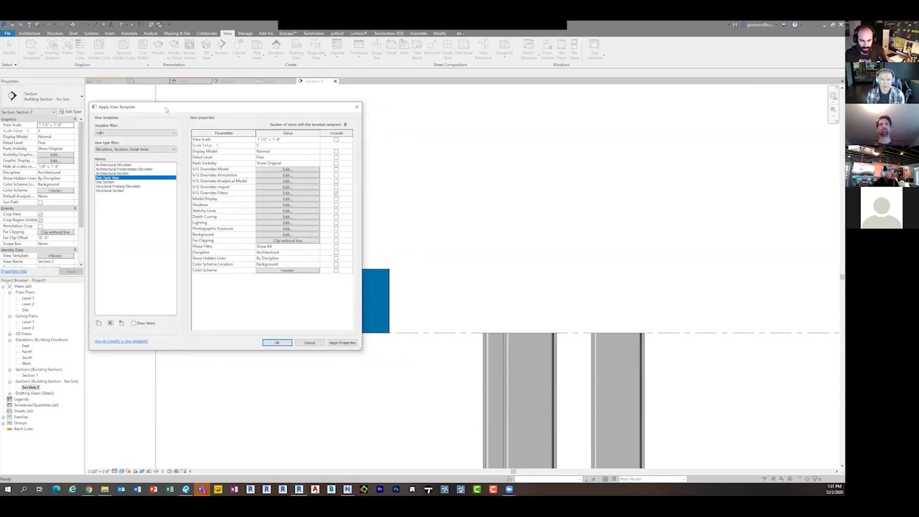
pyautogui.click(277, 343)
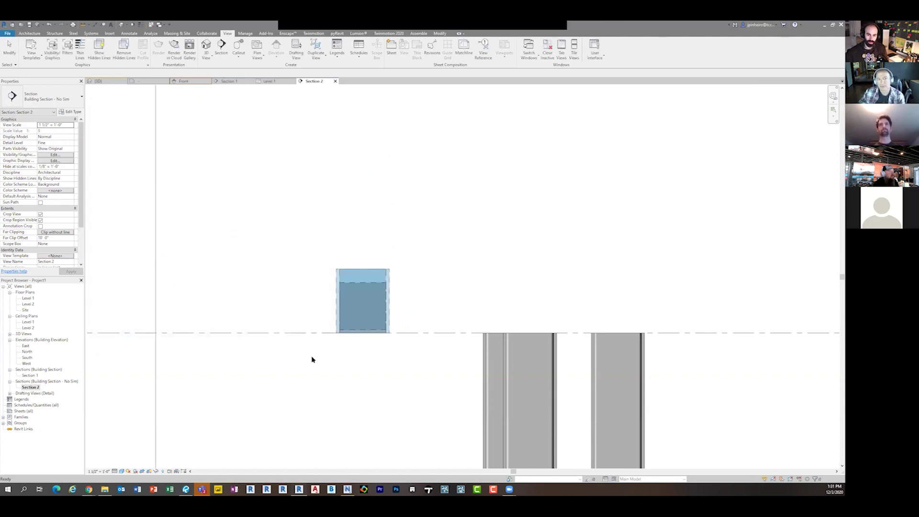